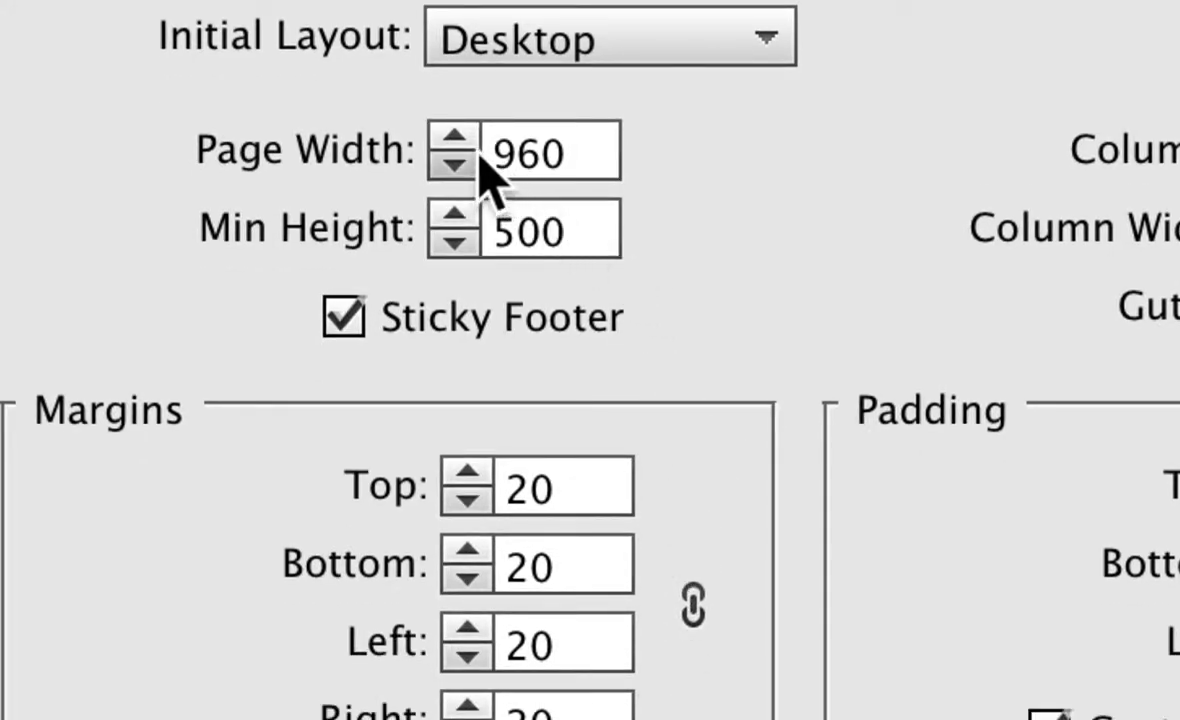
# Step: Change the page width from 960 to 1080 and create the Website-2 site
pyautogui.doubleClick(556, 158)
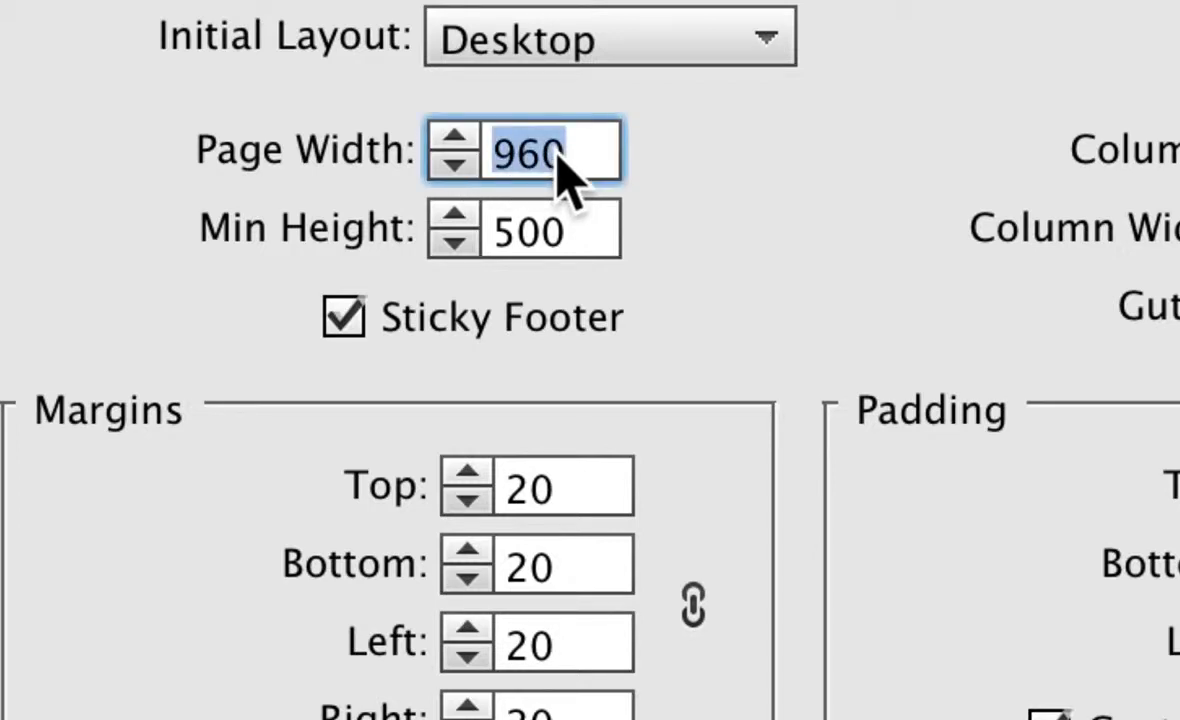
pyautogui.write('1080')
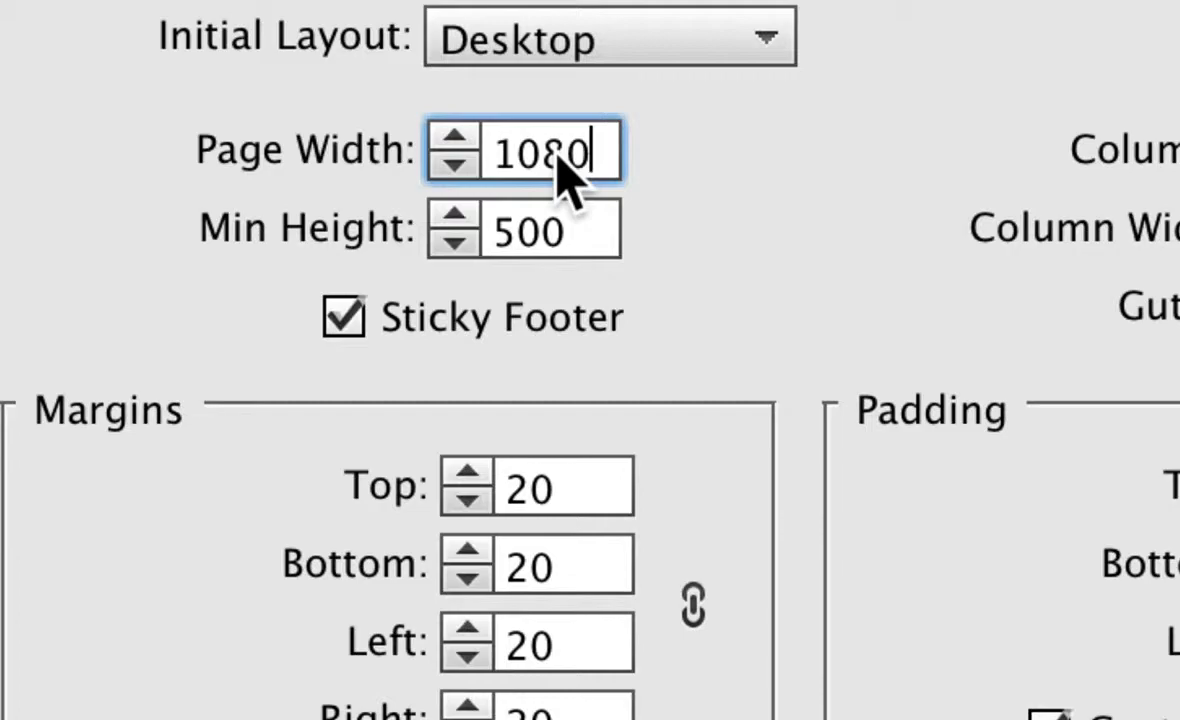
pyautogui.press('Return')
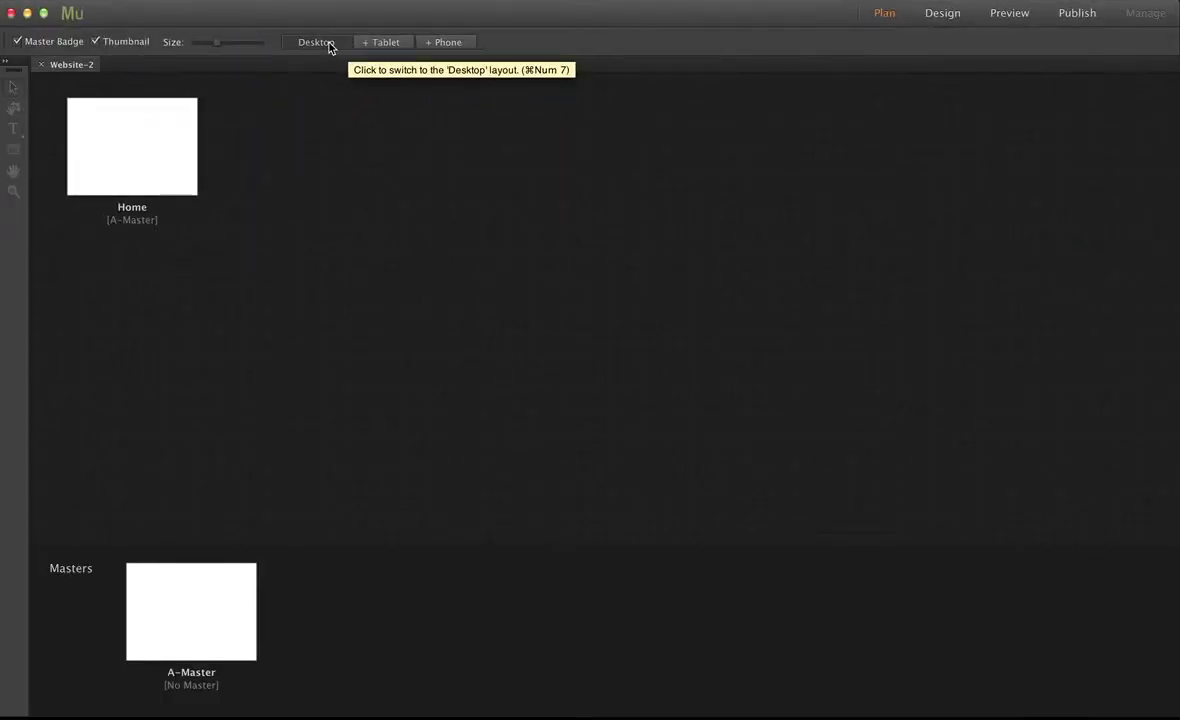
# Step: Open Website-2's blank Home page in Design view
pyautogui.moveTo(145, 167)
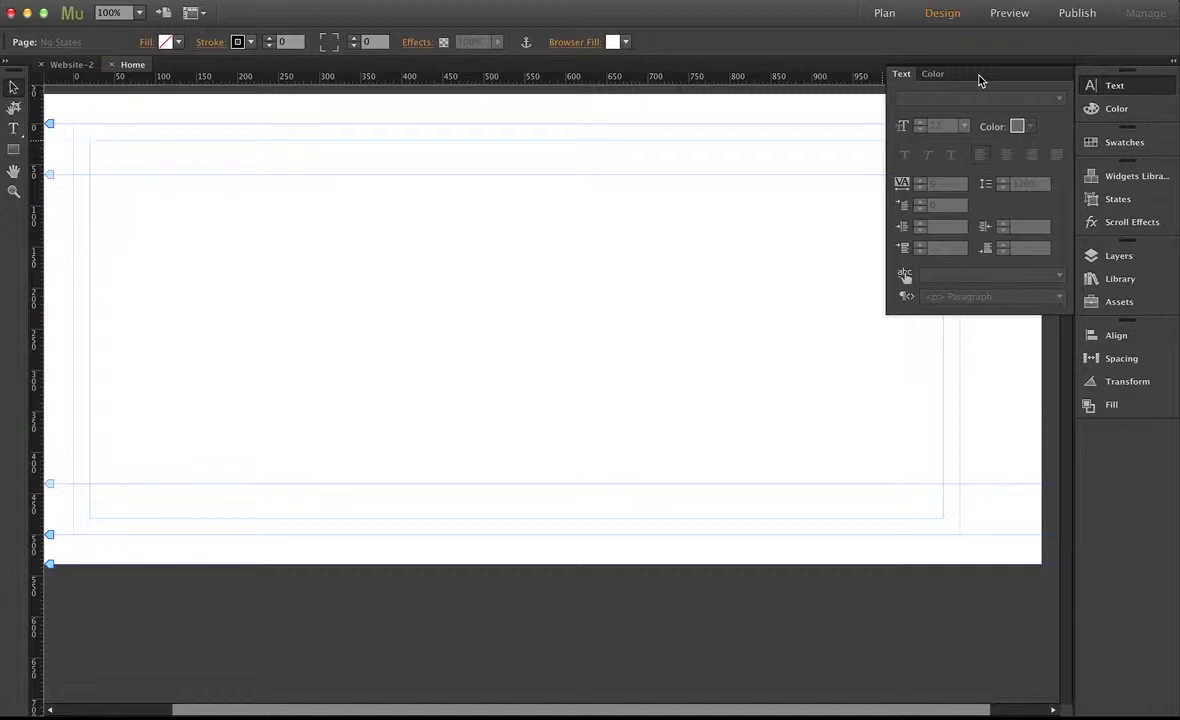
# Step: Collapse the Text/Color flyout so the empty Home page canvas is unobstructed
pyautogui.click(1118, 88)
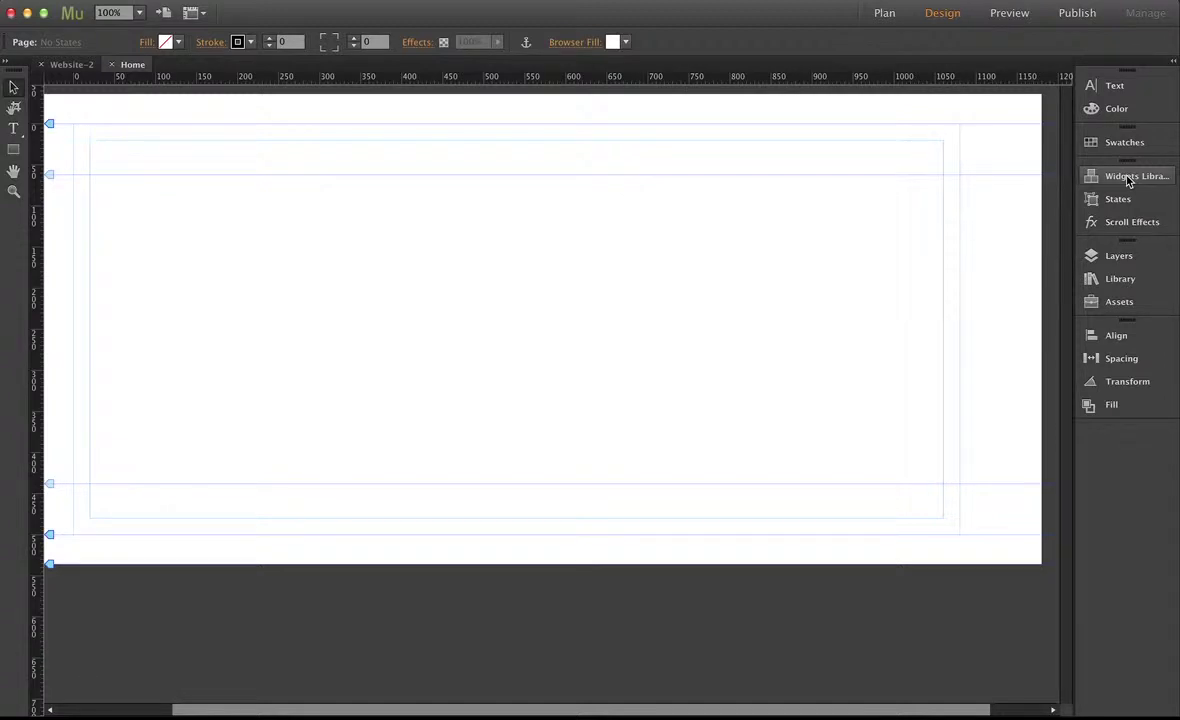
# Step: Open the Widgets Library after briefly opening and closing the Assets and Library panels
pyautogui.click(1117, 304)
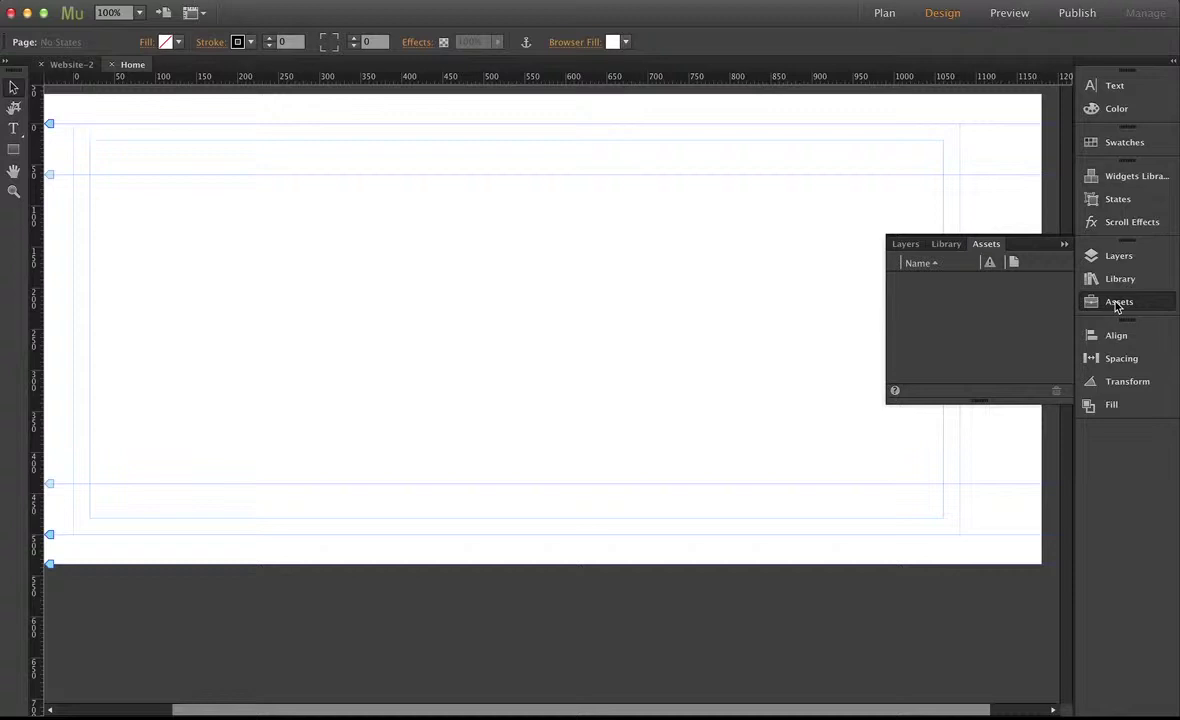
pyautogui.click(1108, 307)
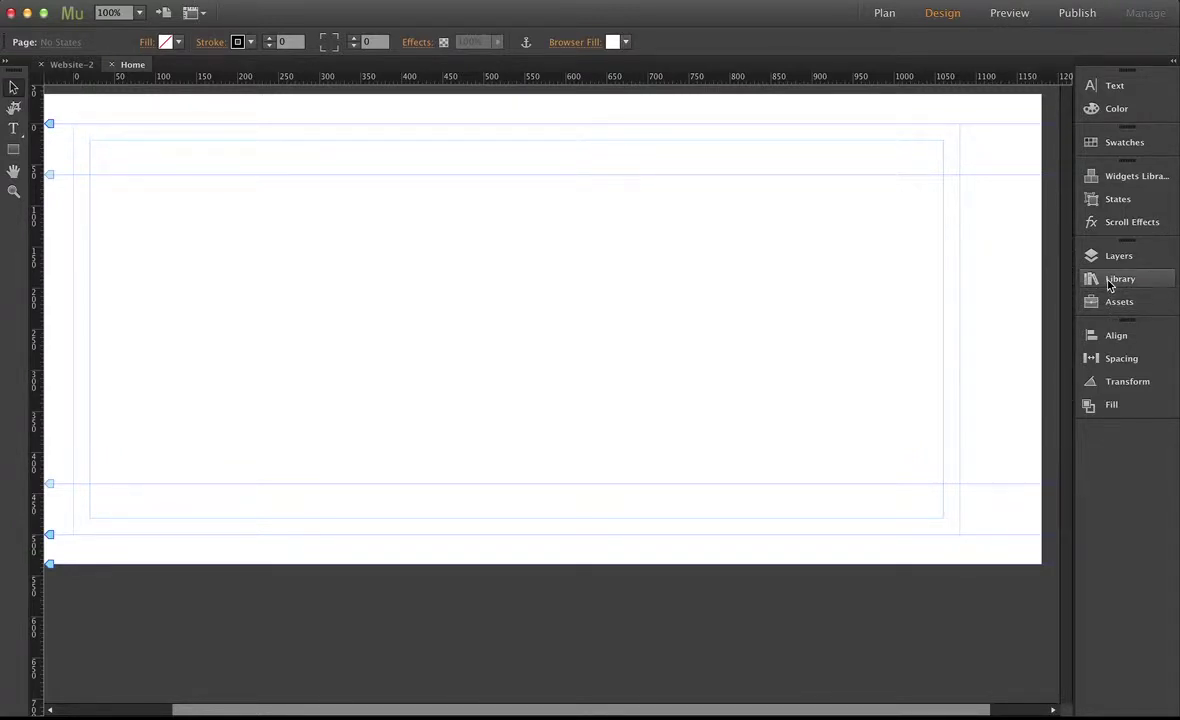
pyautogui.click(1108, 285)
pyautogui.click(1108, 283)
pyautogui.click(1122, 178)
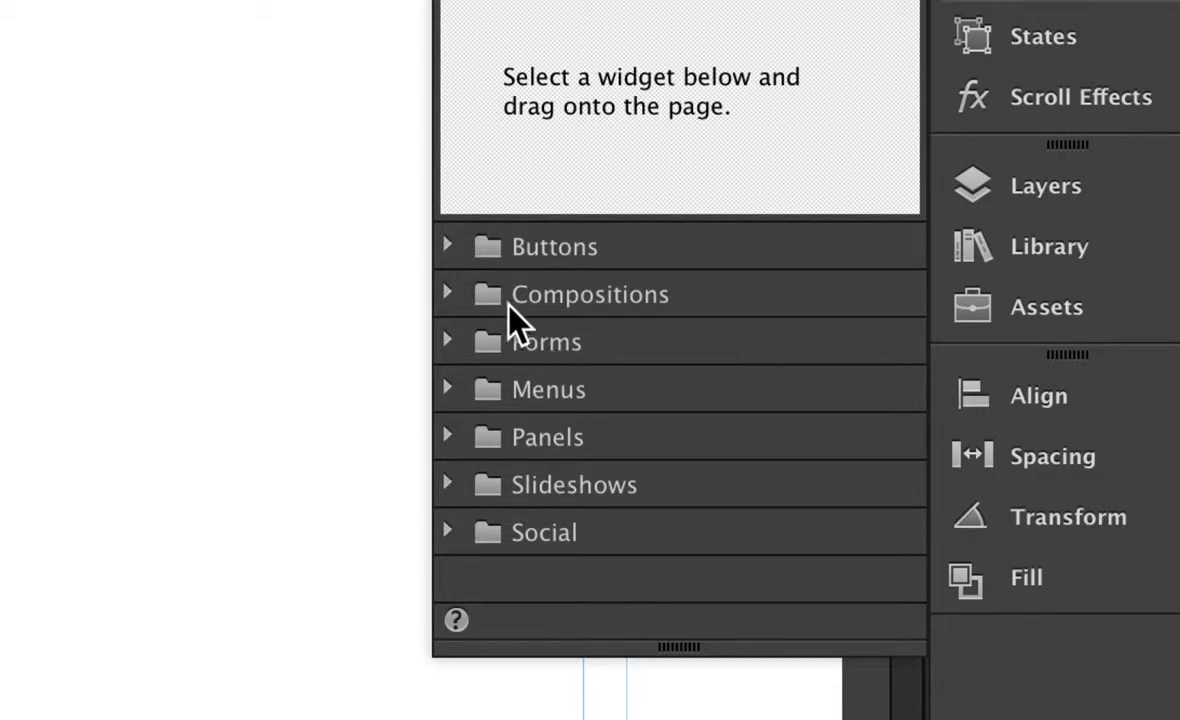
# Step: Browse Buttons and Compositions, previewing the Lightbox Display, Tooltip and Blank compositions
pyautogui.click(446, 243)
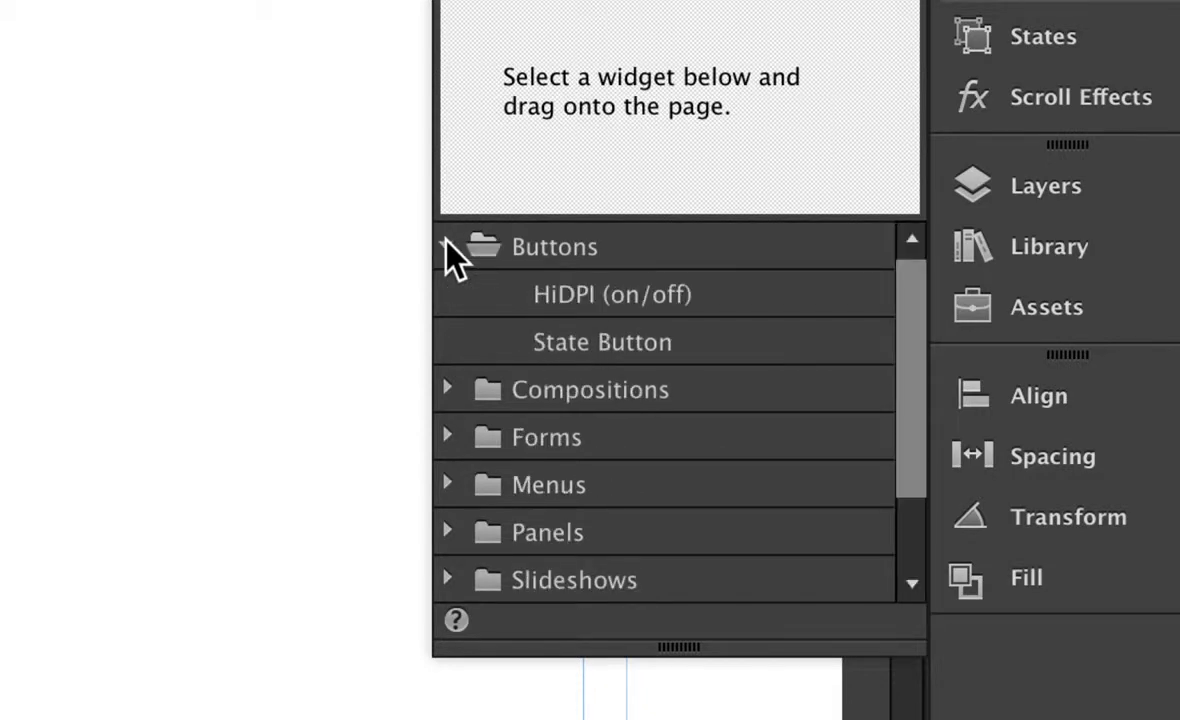
pyautogui.click(446, 243)
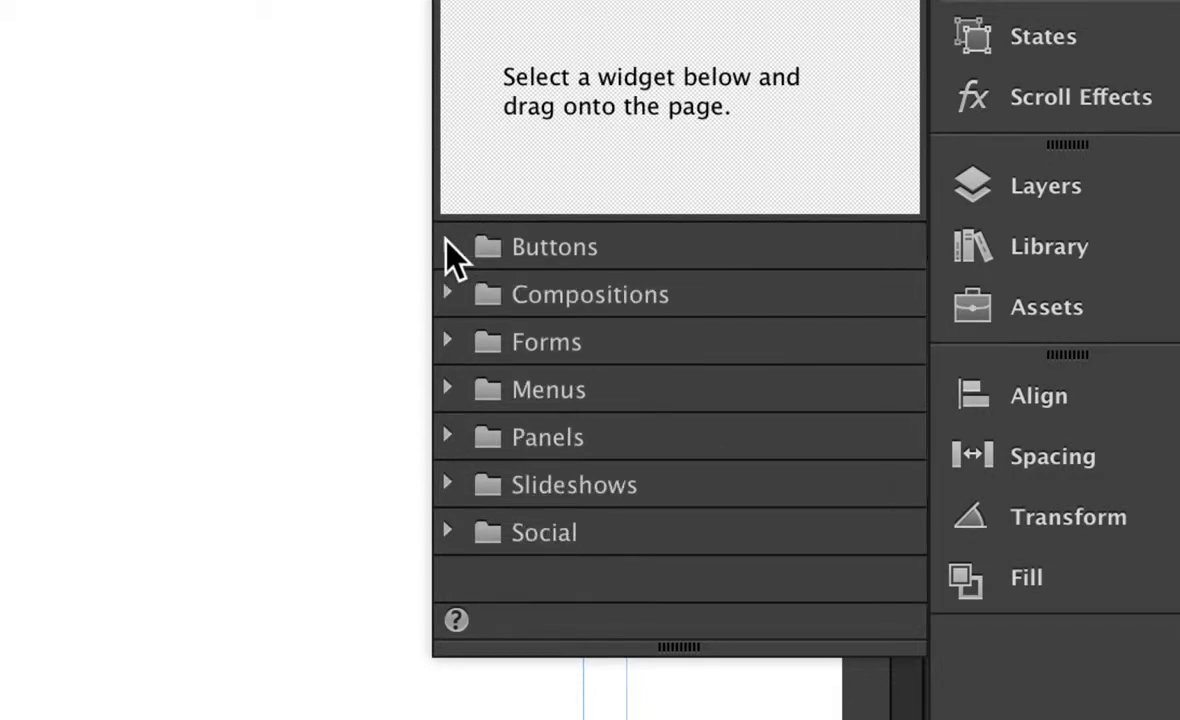
pyautogui.click(443, 292)
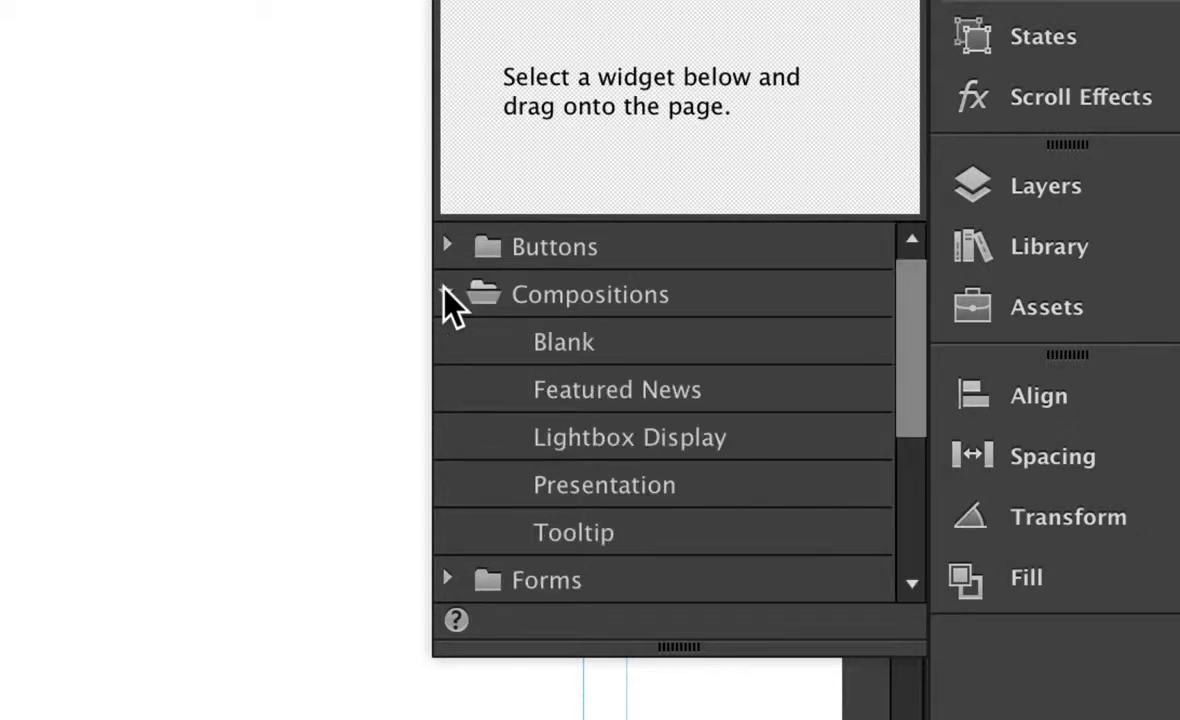
pyautogui.click(586, 441)
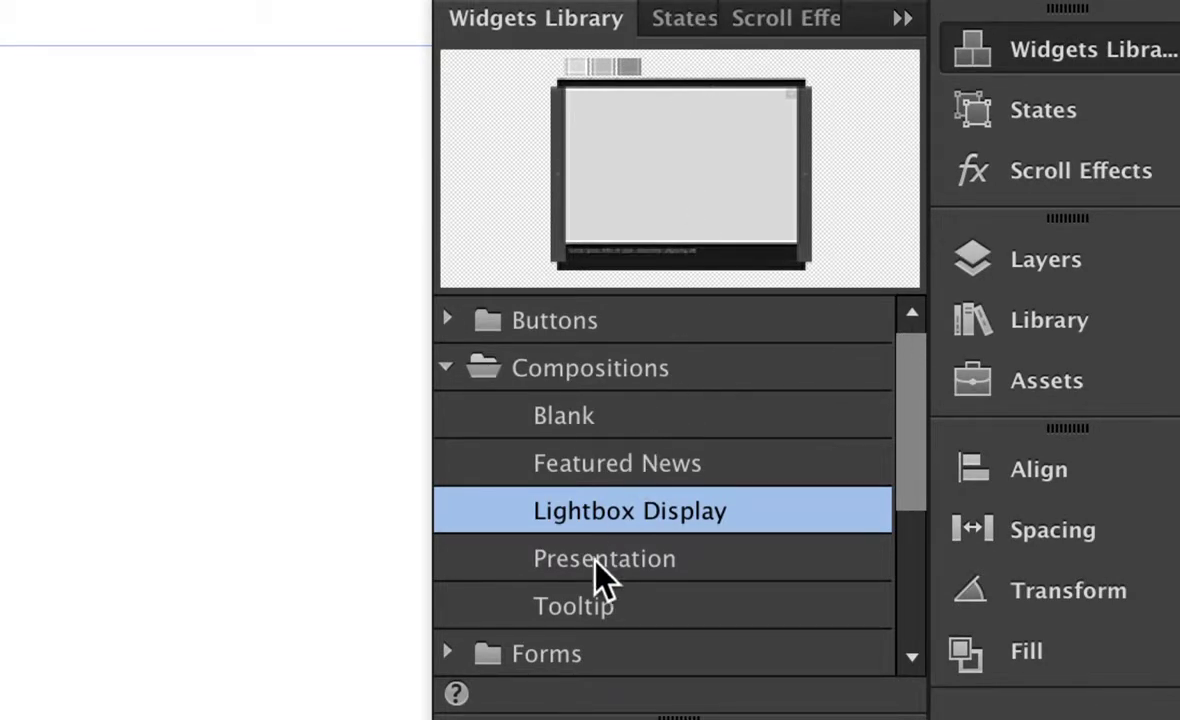
pyautogui.click(587, 608)
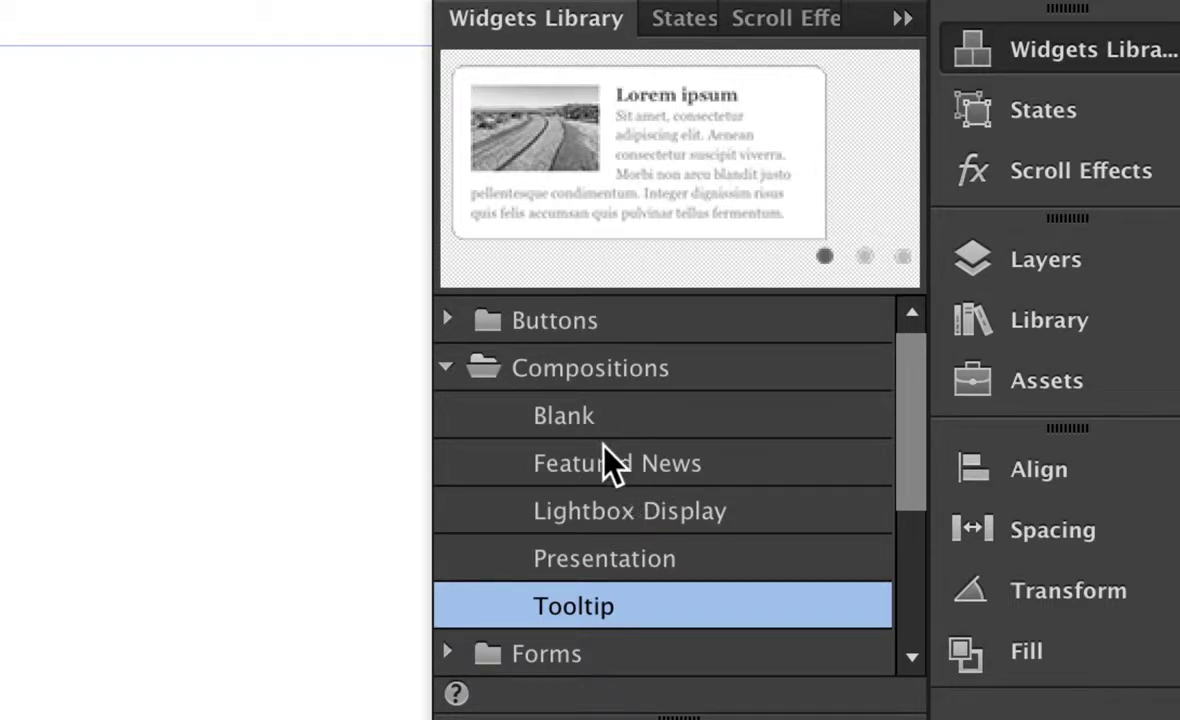
pyautogui.click(587, 420)
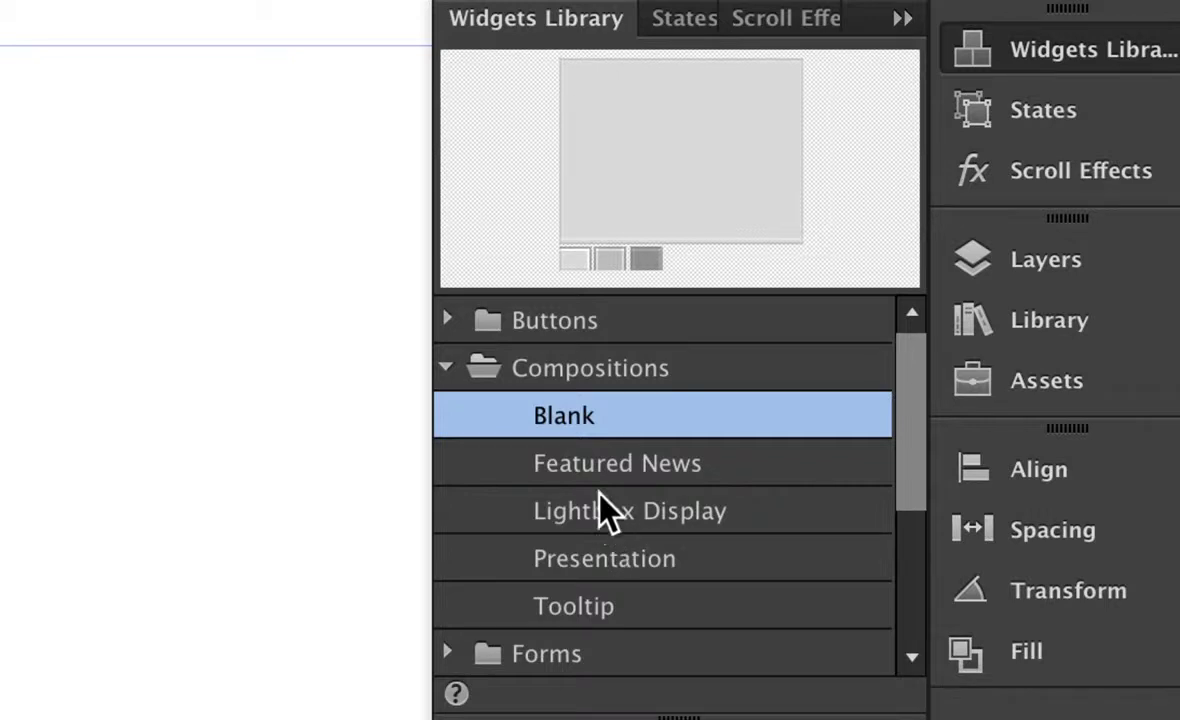
pyautogui.click(449, 369)
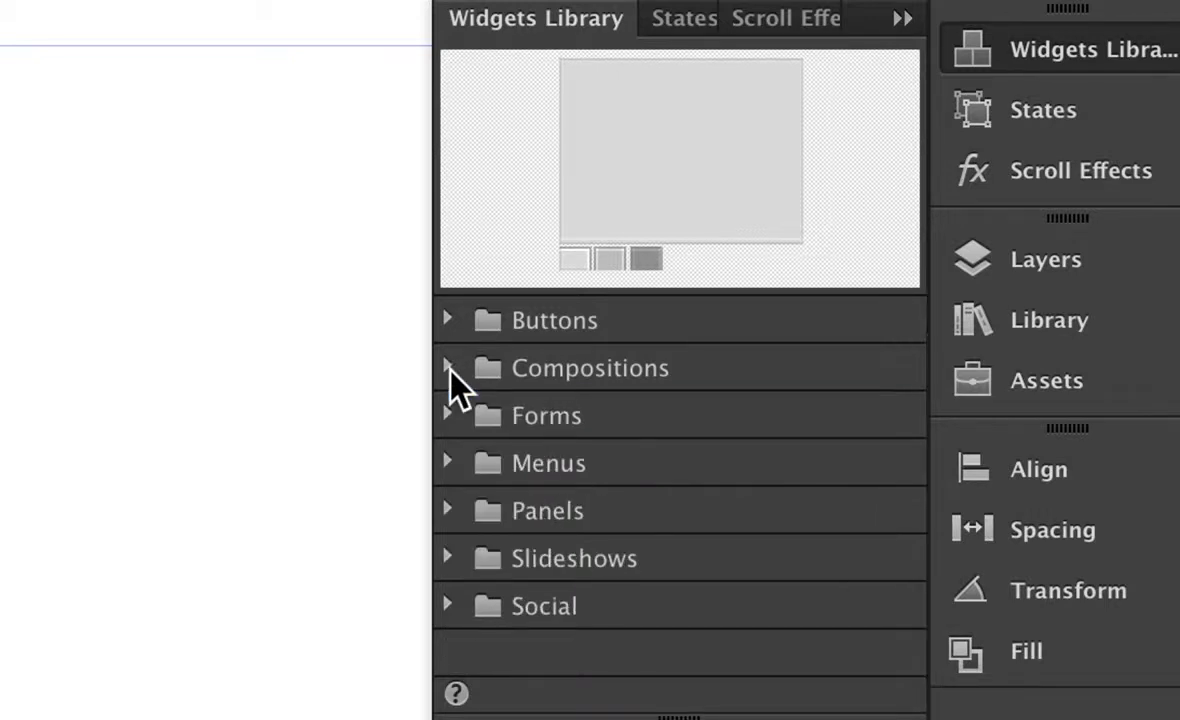
# Step: Preview the Detailed Contact form, then the Horizontal widget under Menus
pyautogui.click(445, 414)
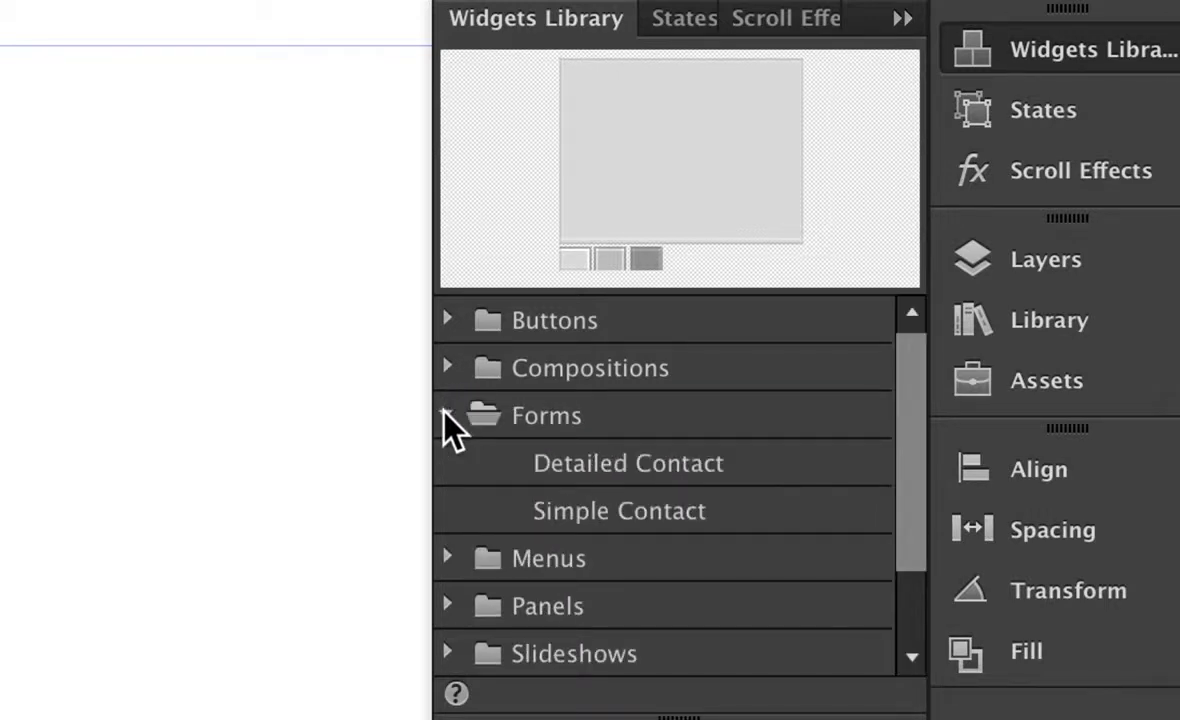
pyautogui.click(575, 478)
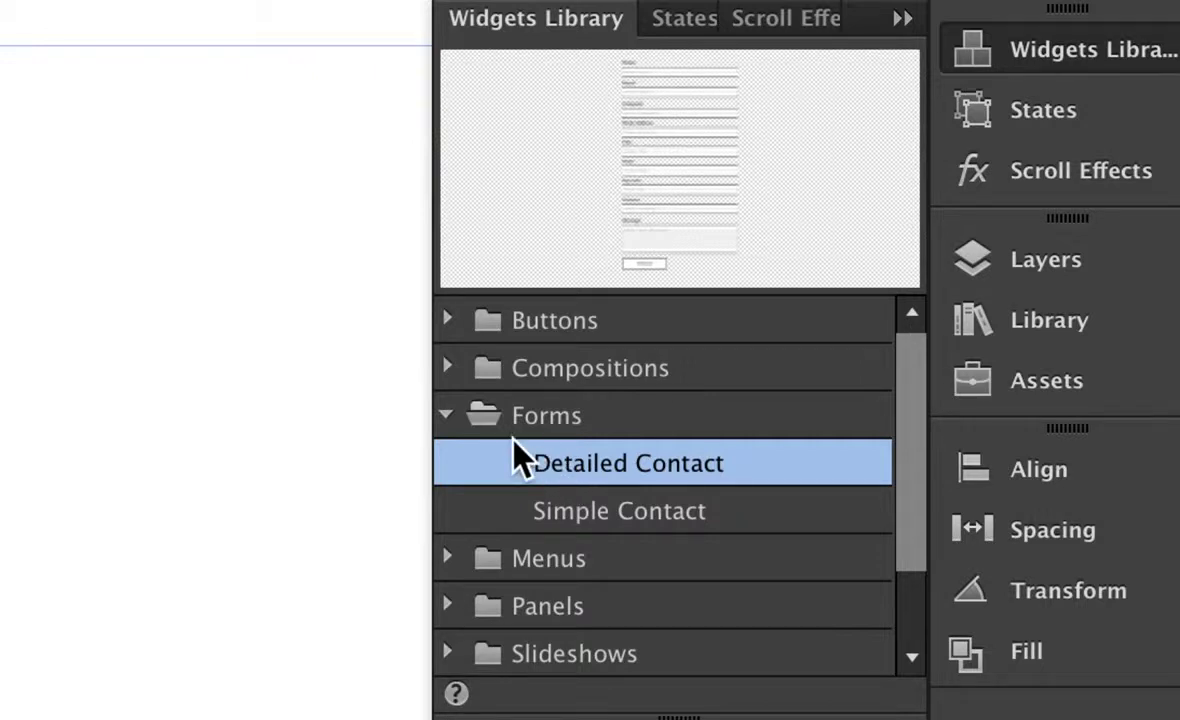
pyautogui.click(445, 413)
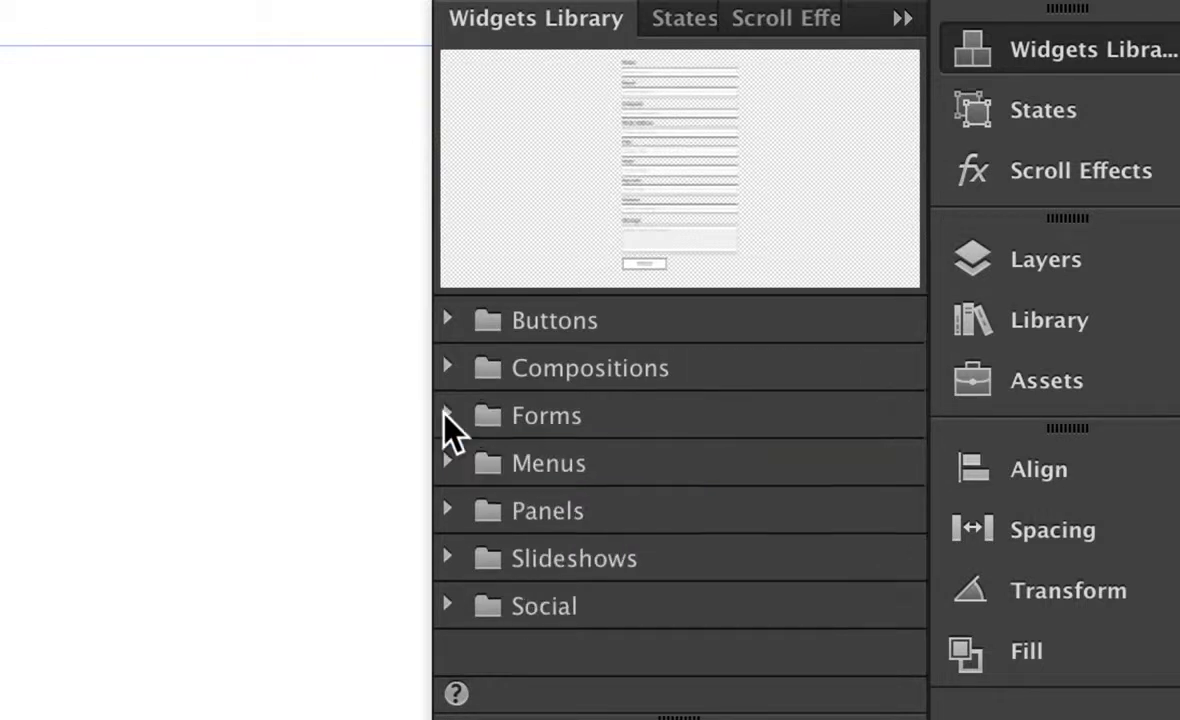
pyautogui.click(446, 463)
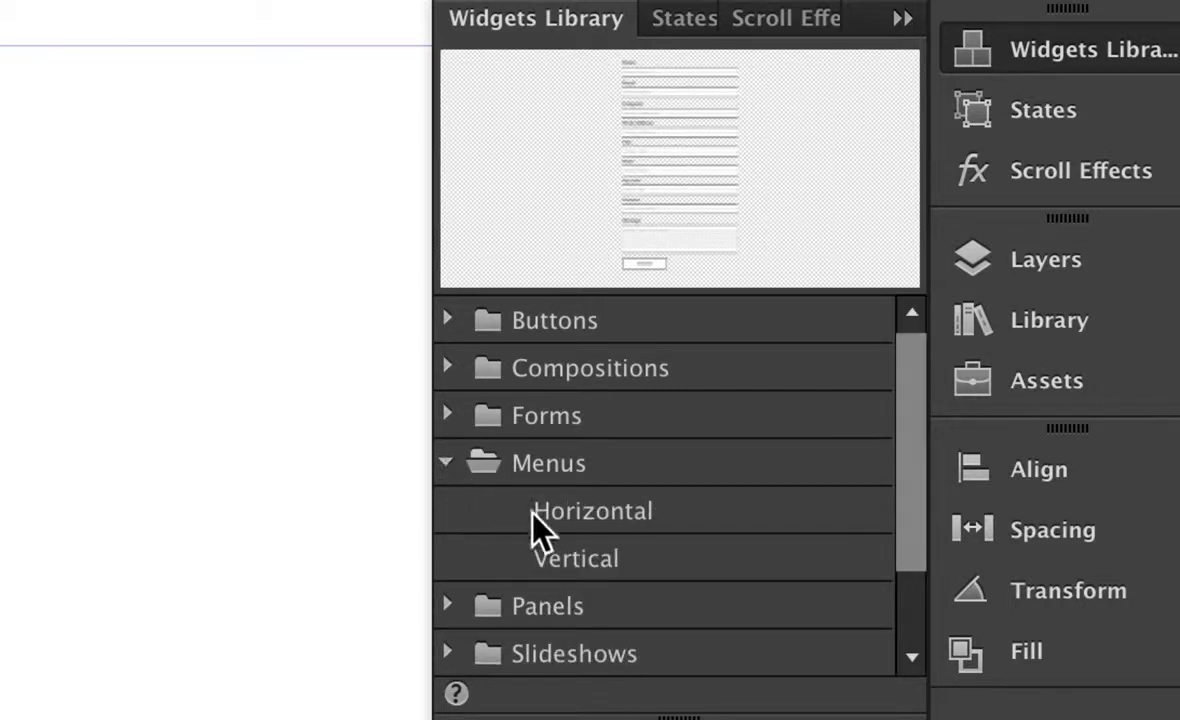
pyautogui.click(582, 516)
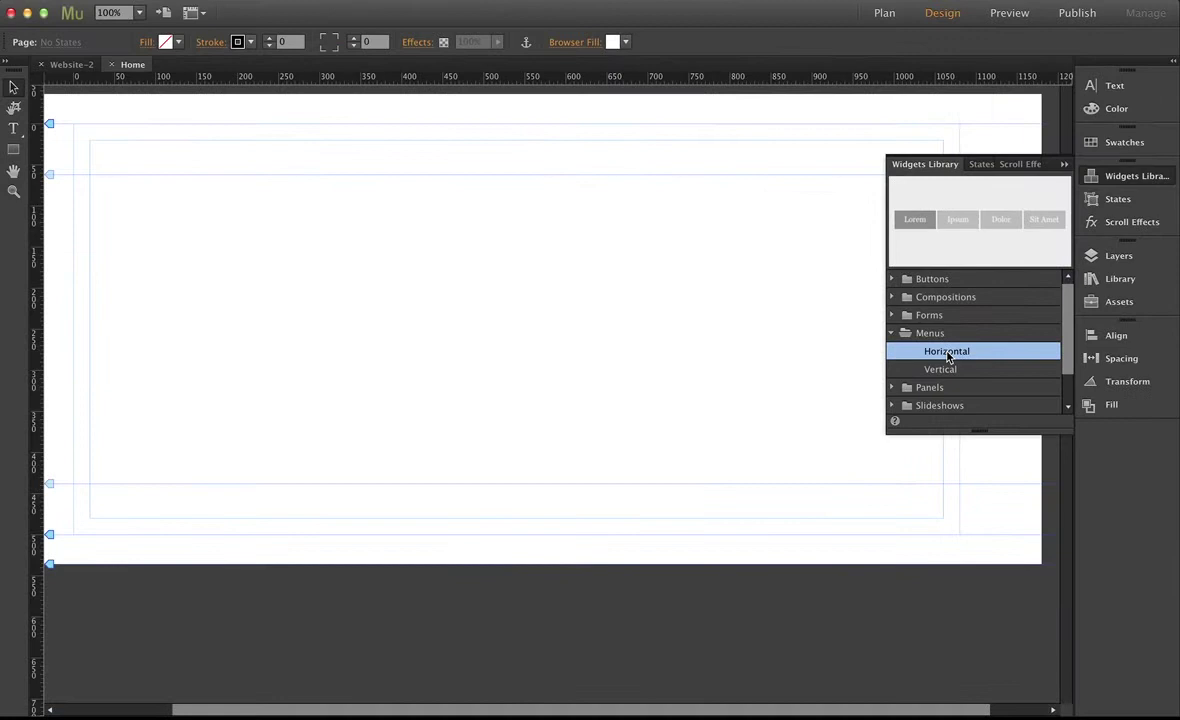
# Step: Place the Horizontal menu widget on the Home page at X 670, Y 20, then close the Widgets Library
pyautogui.moveTo(948, 357); pyautogui.dragTo(677, 146)
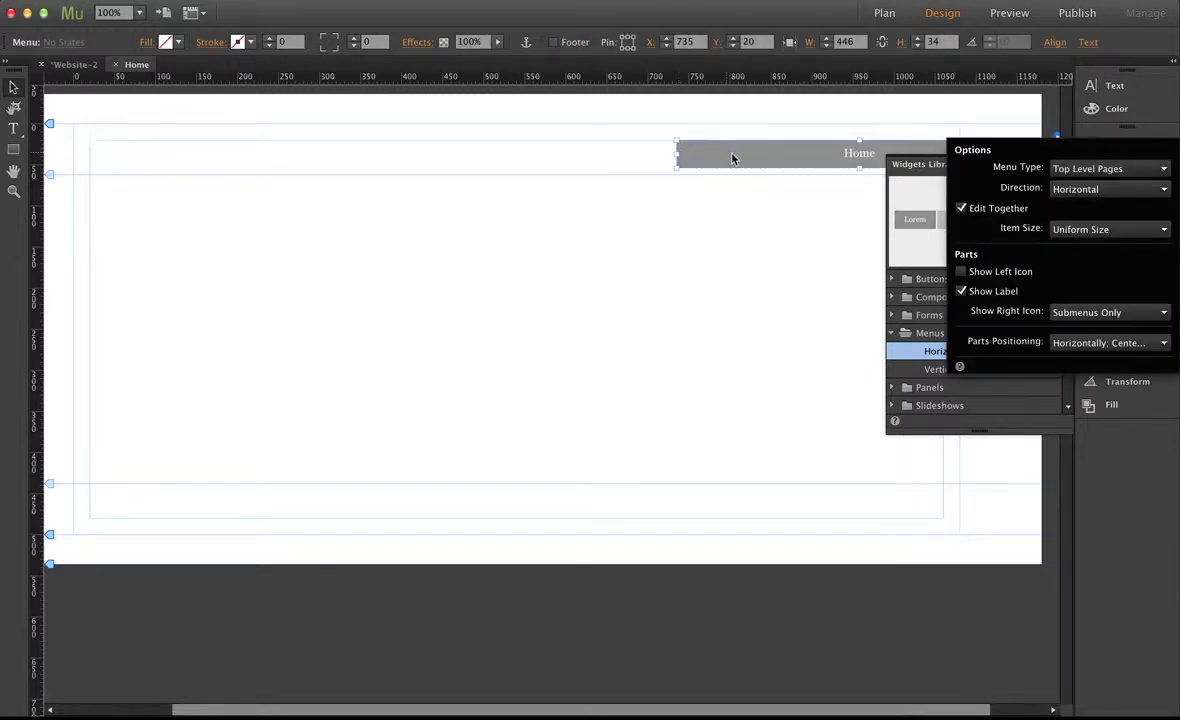
pyautogui.moveTo(780, 155); pyautogui.dragTo(728, 158)
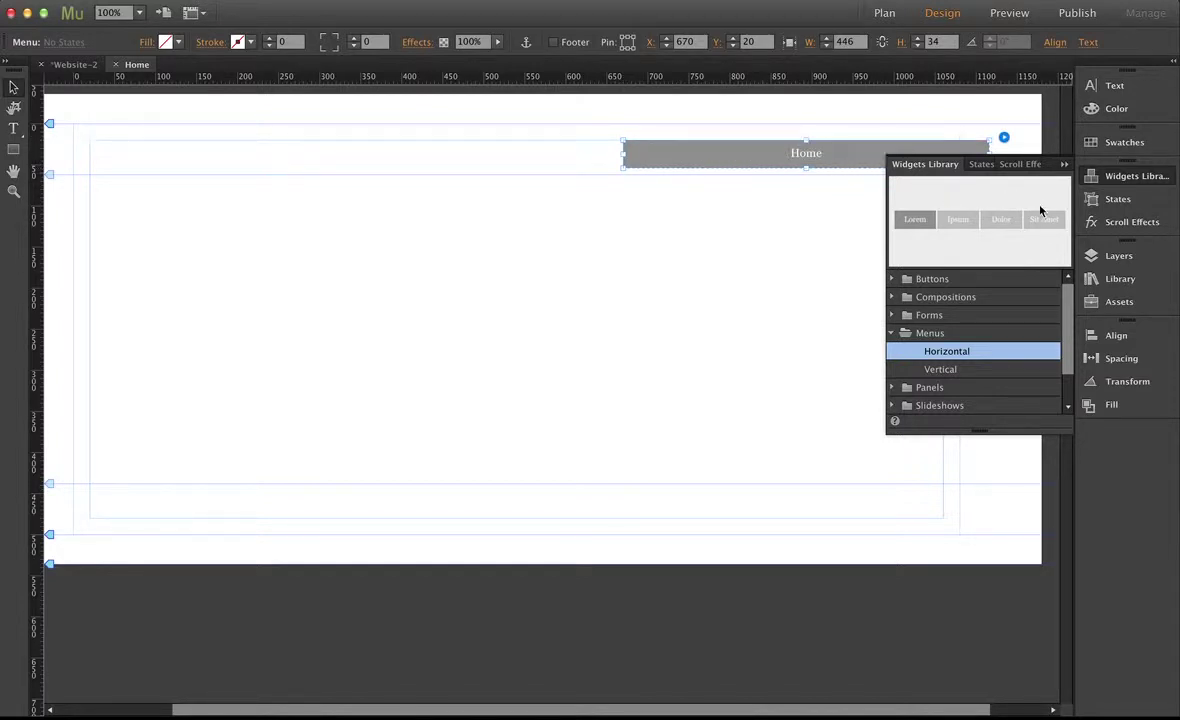
pyautogui.click(1124, 178)
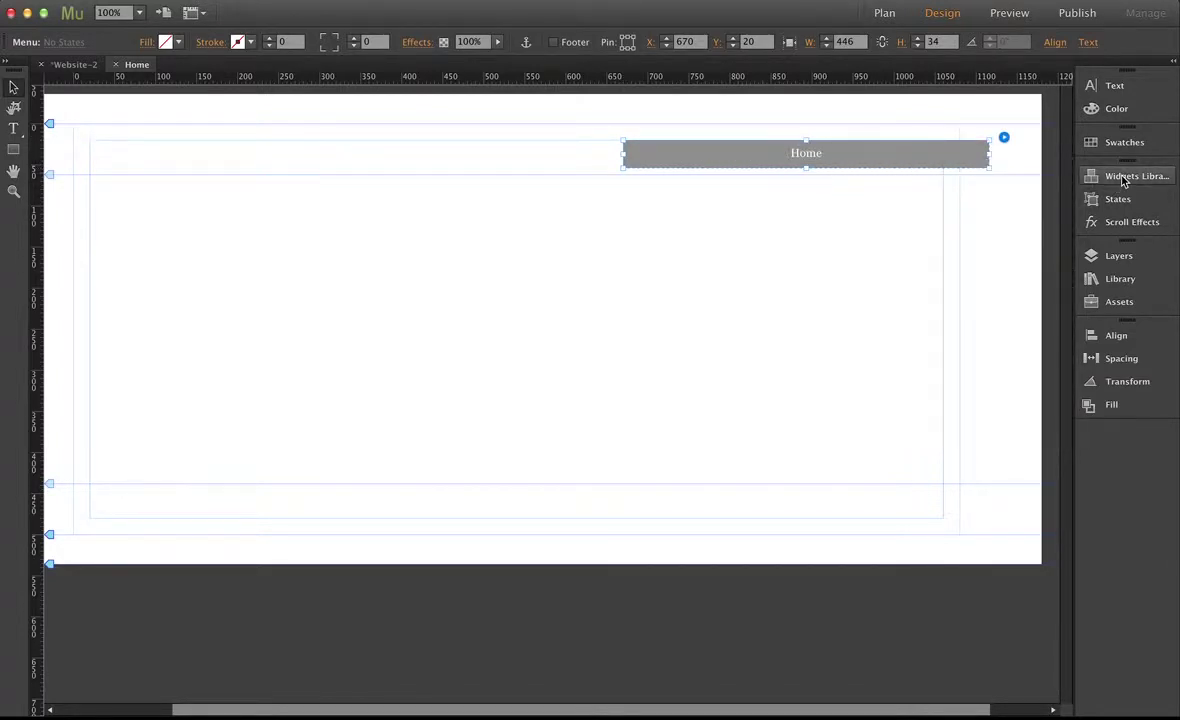
# Step: Add an About page beside Home in Plan view, then reopen the Home page
pyautogui.click(72, 65)
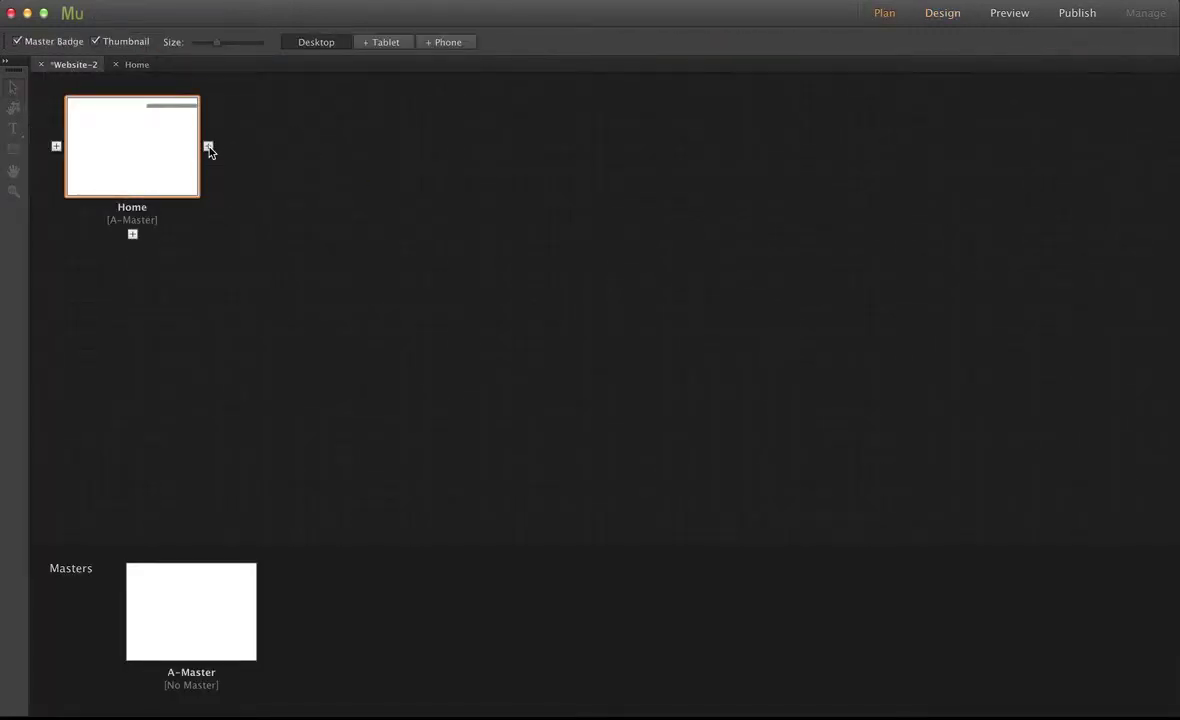
pyautogui.click(209, 148)
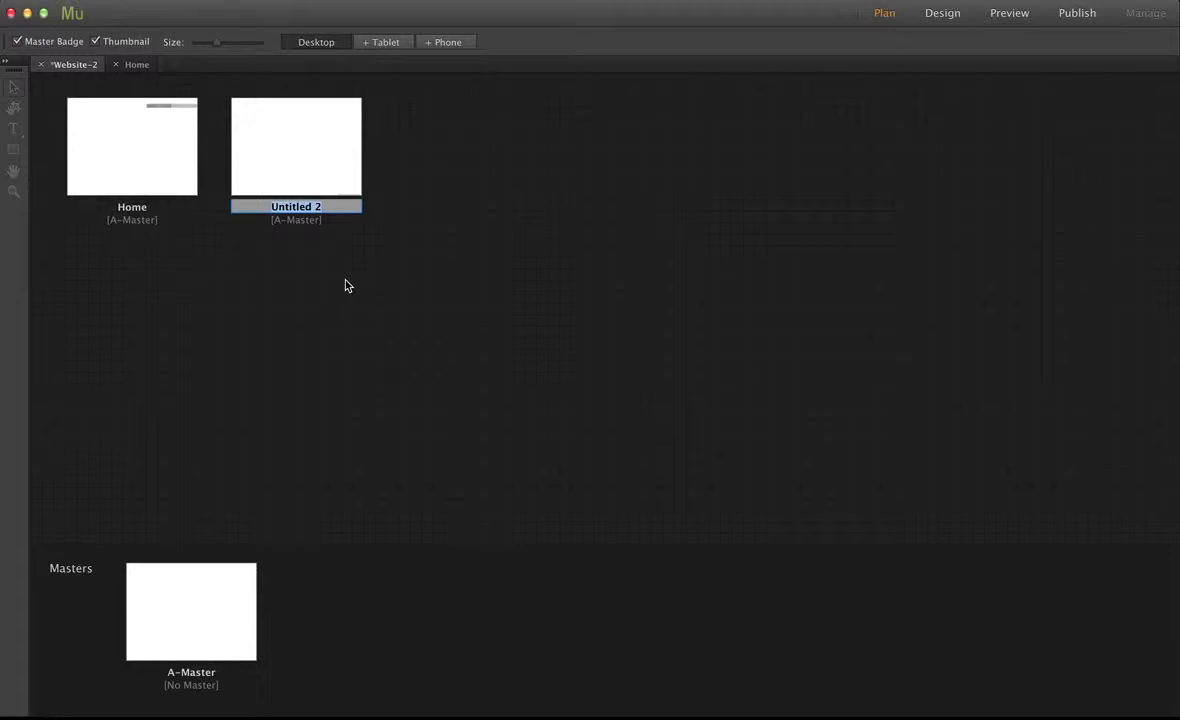
pyautogui.write('About')
pyautogui.press('Return')
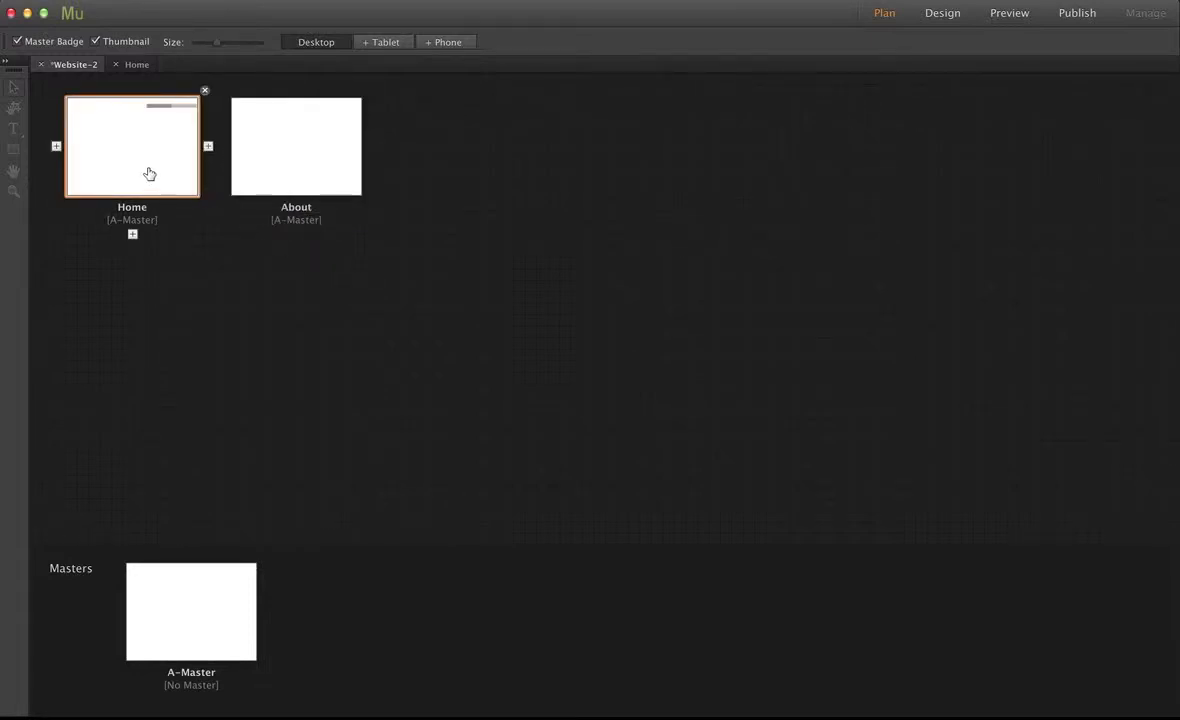
pyautogui.click(139, 68)
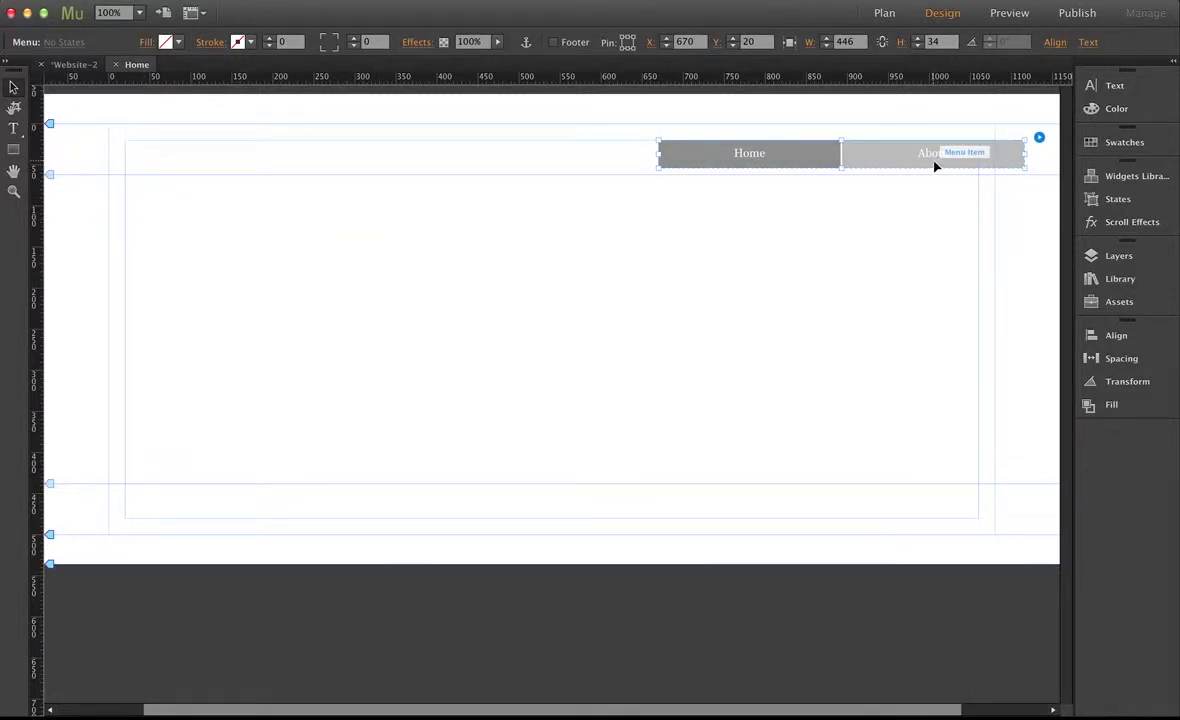
# Step: Move the Home/About menu to X 634, Y 11 and check its Home and About items
pyautogui.moveTo(901, 161); pyautogui.dragTo(872, 154)
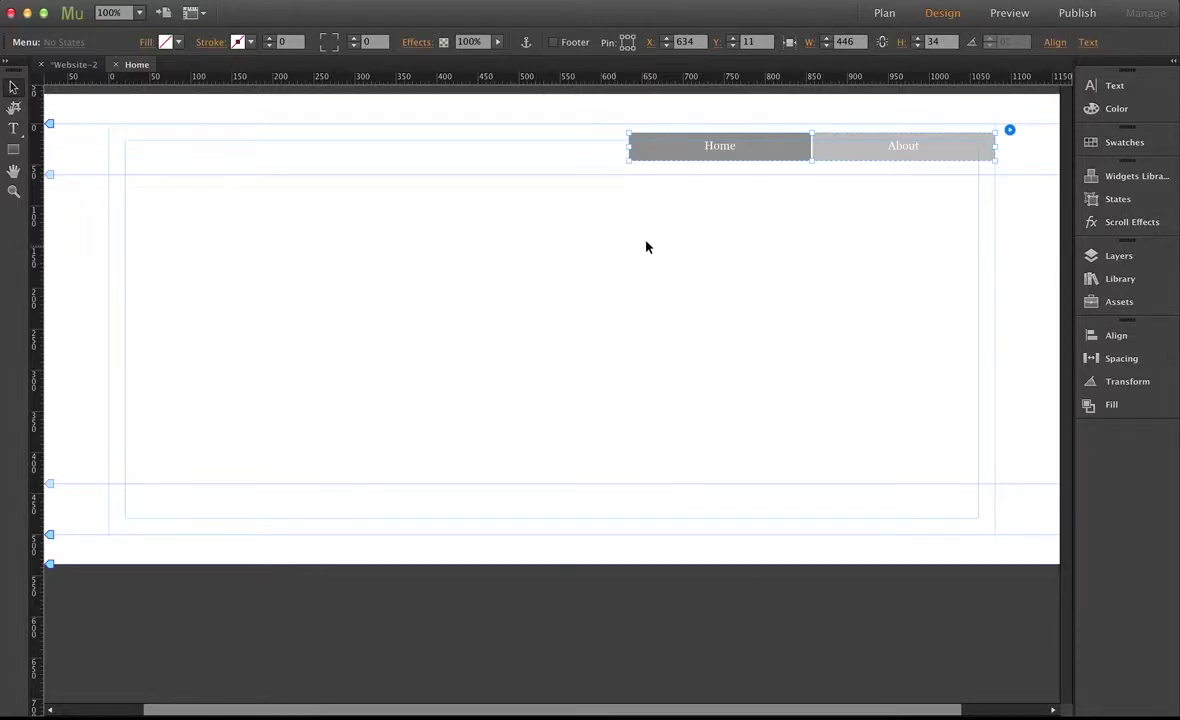
pyautogui.click(681, 154)
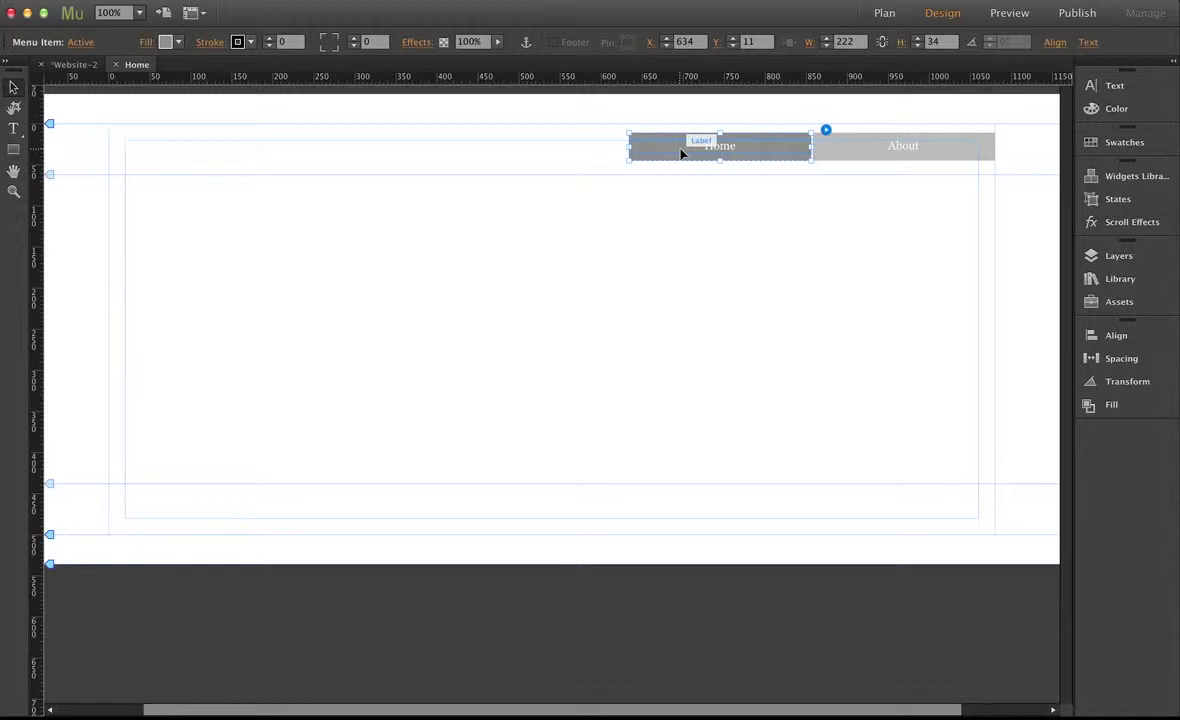
pyautogui.click(855, 149)
pyautogui.click(817, 256)
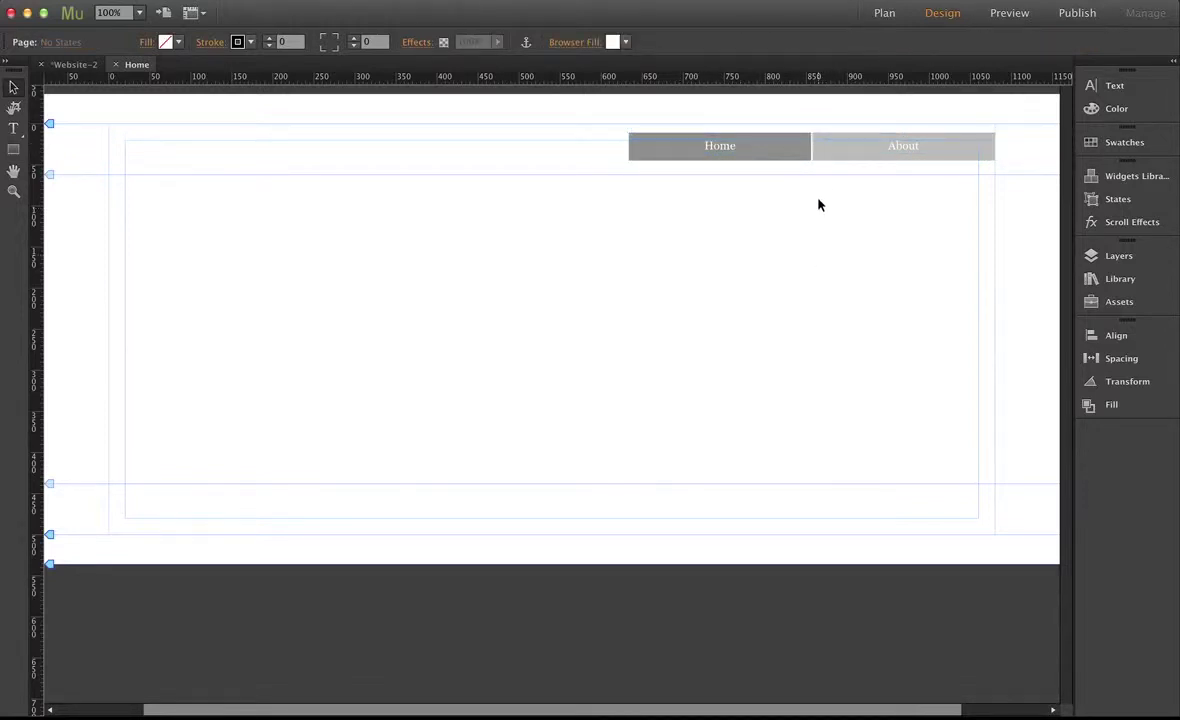
# Step: Open the menu widget's Options, keeping Uniform Size and centred parts positioning
pyautogui.click(815, 148)
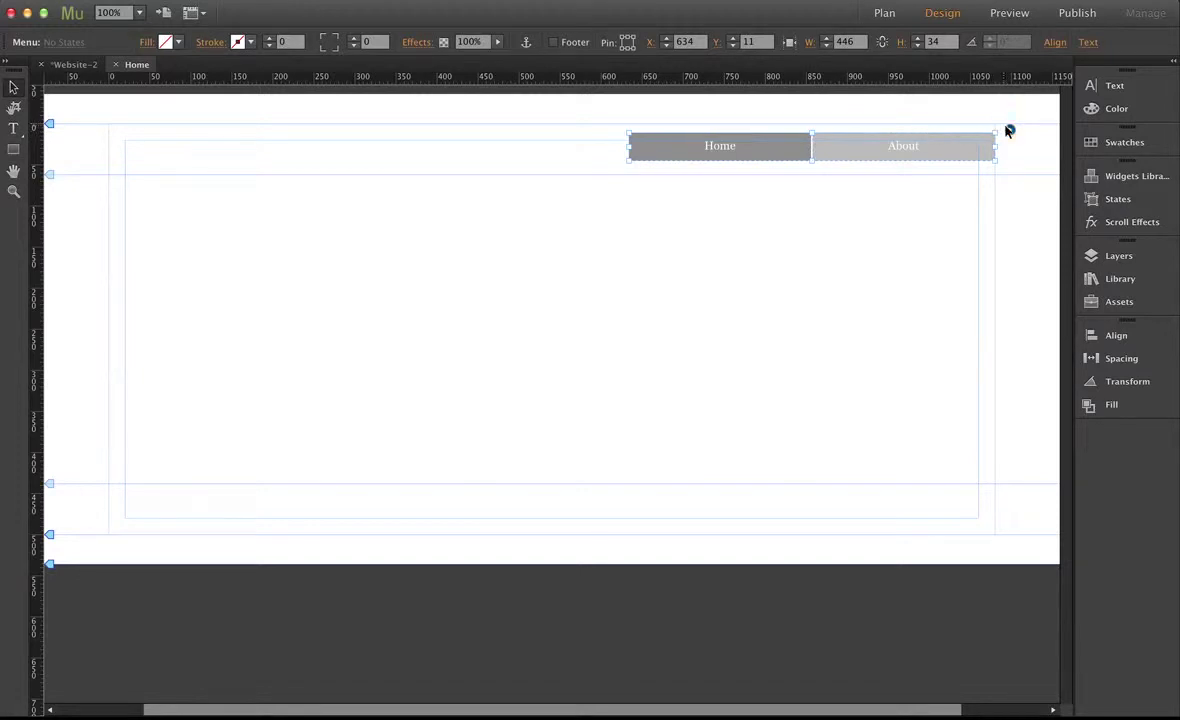
pyautogui.click(1010, 132)
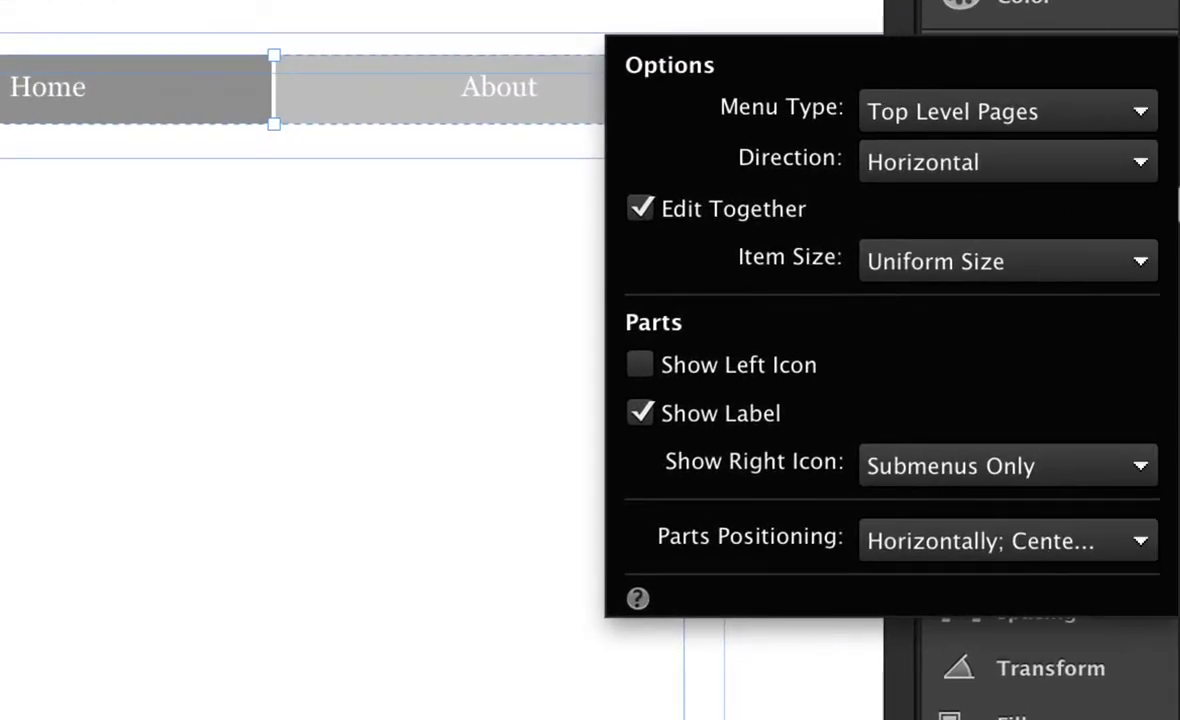
pyautogui.click(1009, 258)
pyautogui.click(1020, 272)
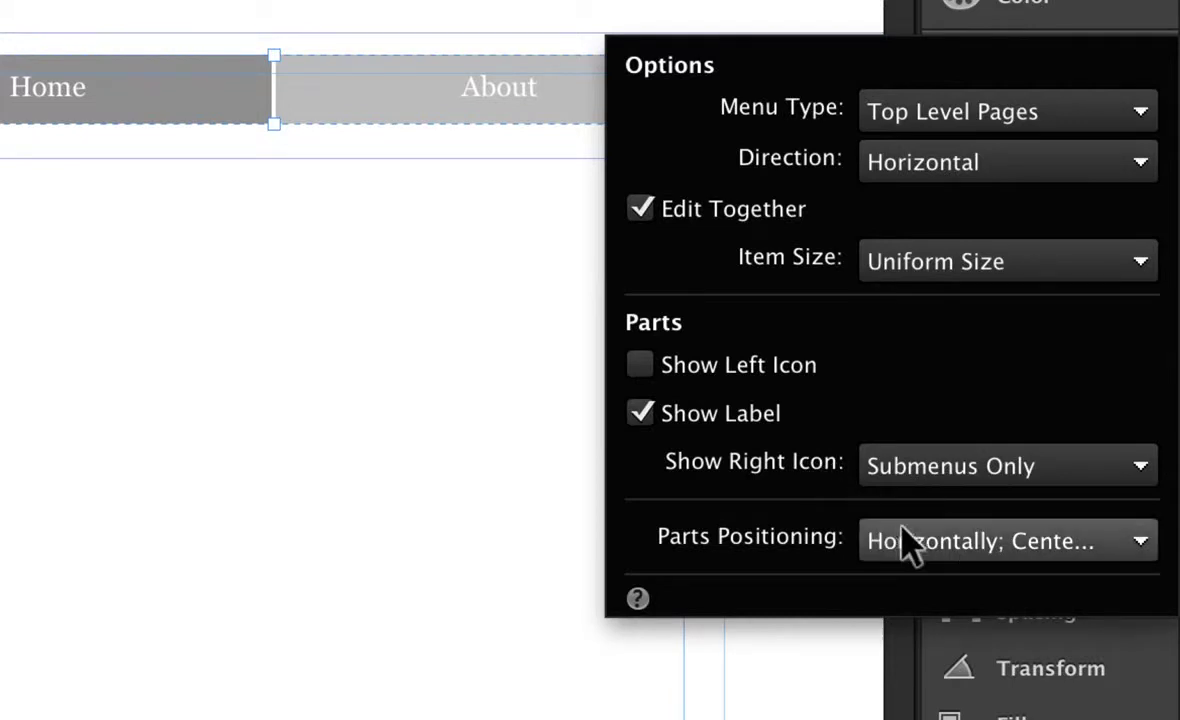
pyautogui.click(955, 545)
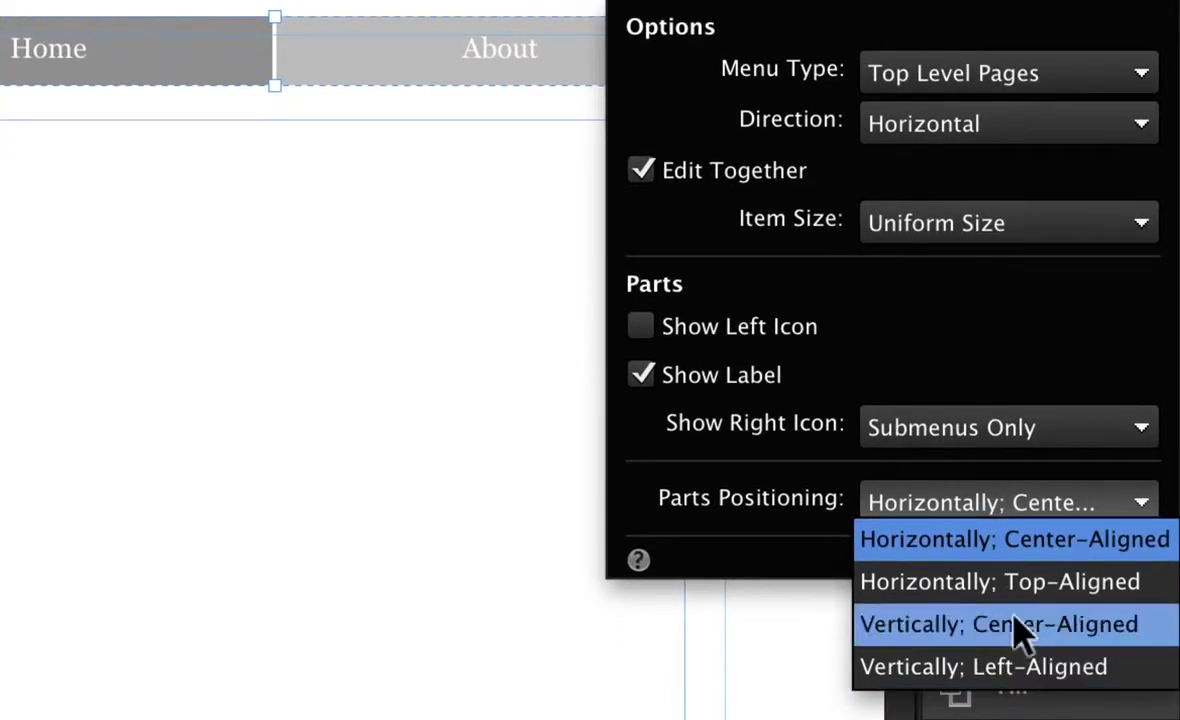
pyautogui.click(986, 506)
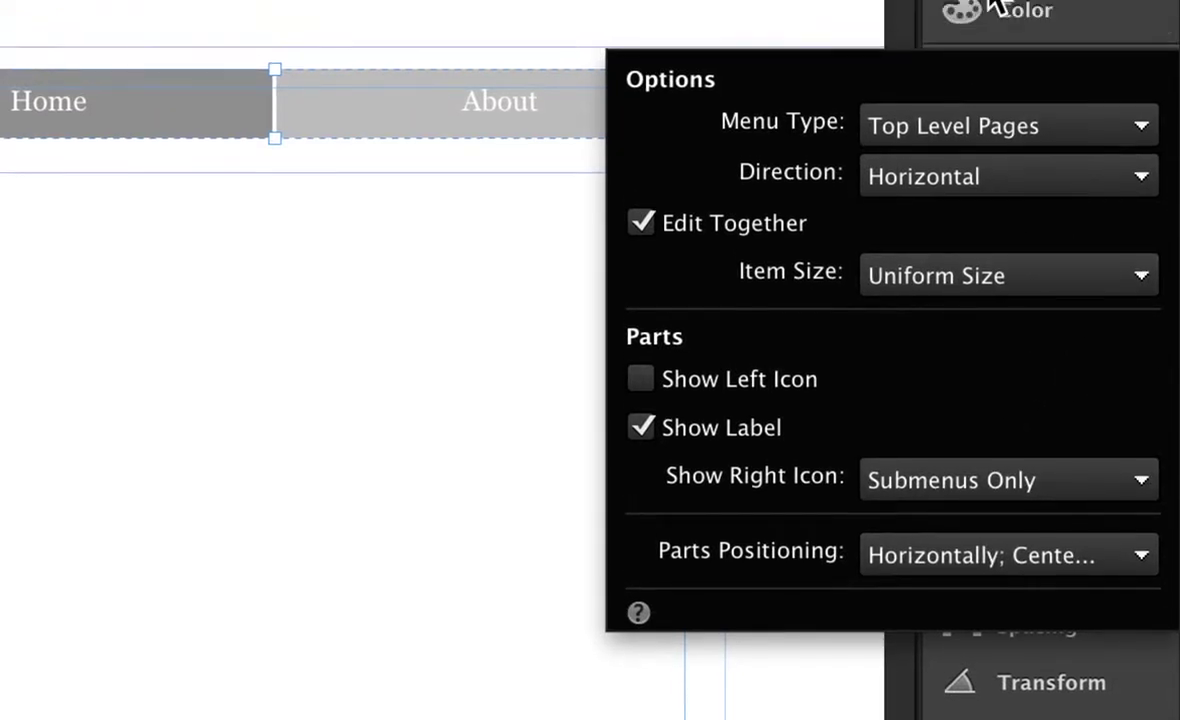
# Step: Close the menu Options panel and reselect the Home/About menu bar
pyautogui.click(507, 319)
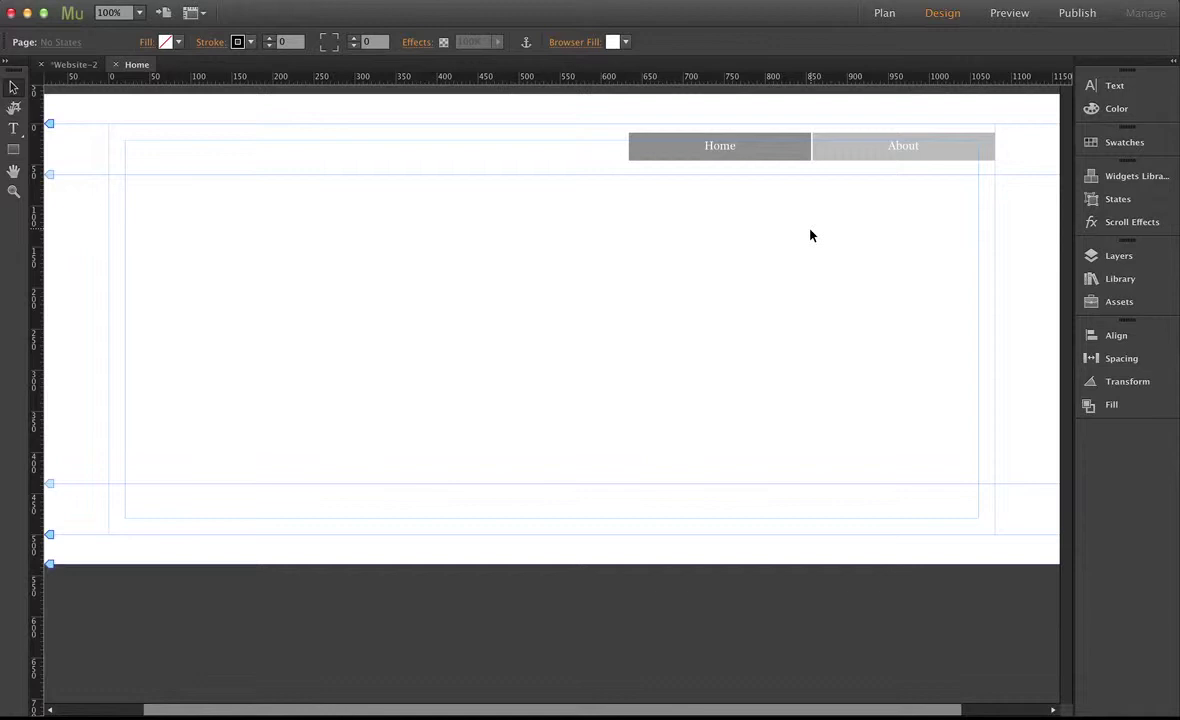
pyautogui.click(675, 160)
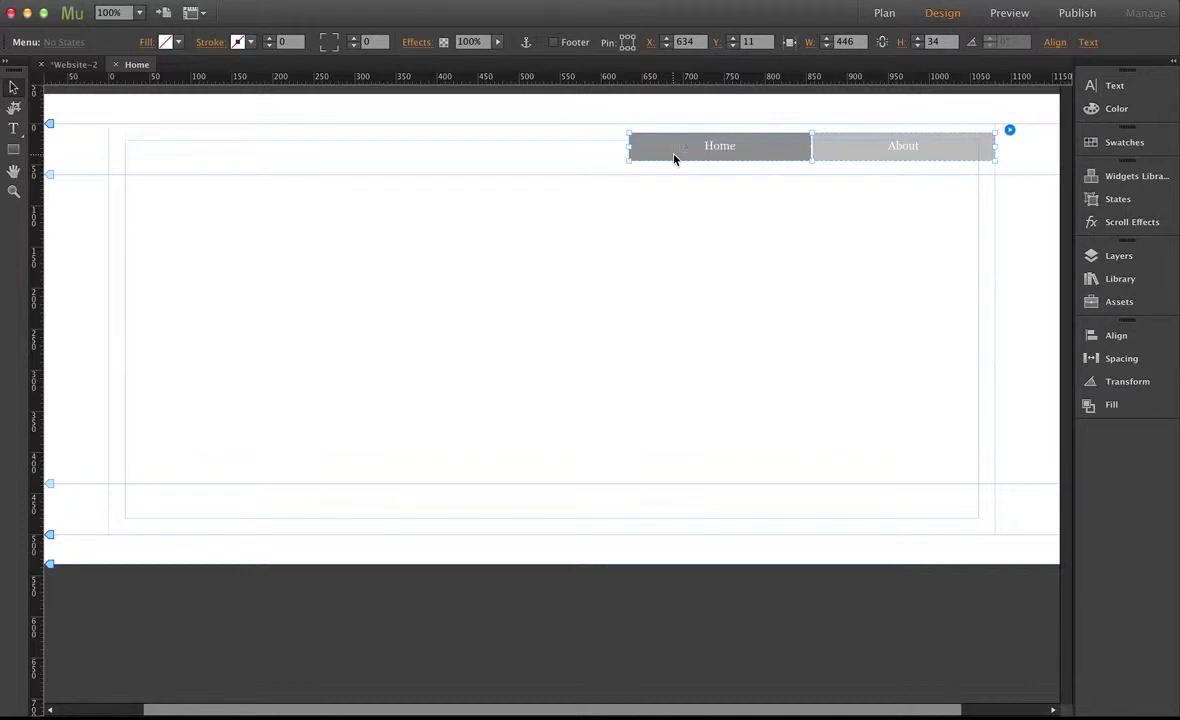
pyautogui.click(674, 159)
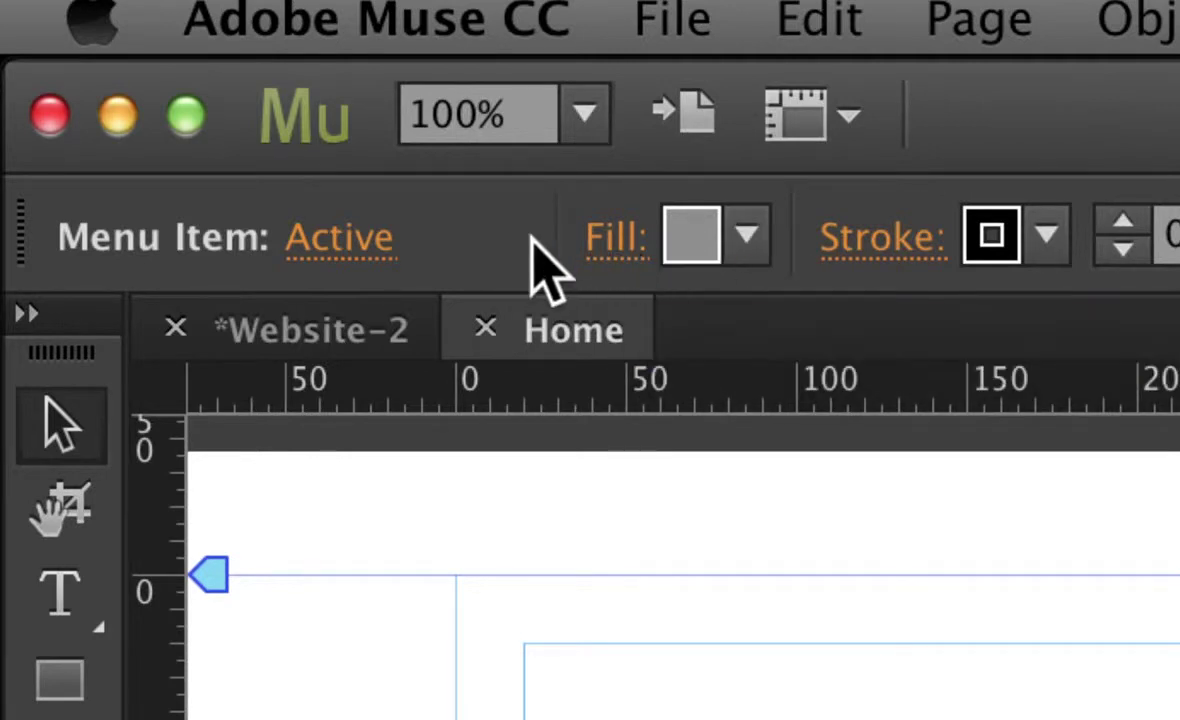
pyautogui.click(748, 237)
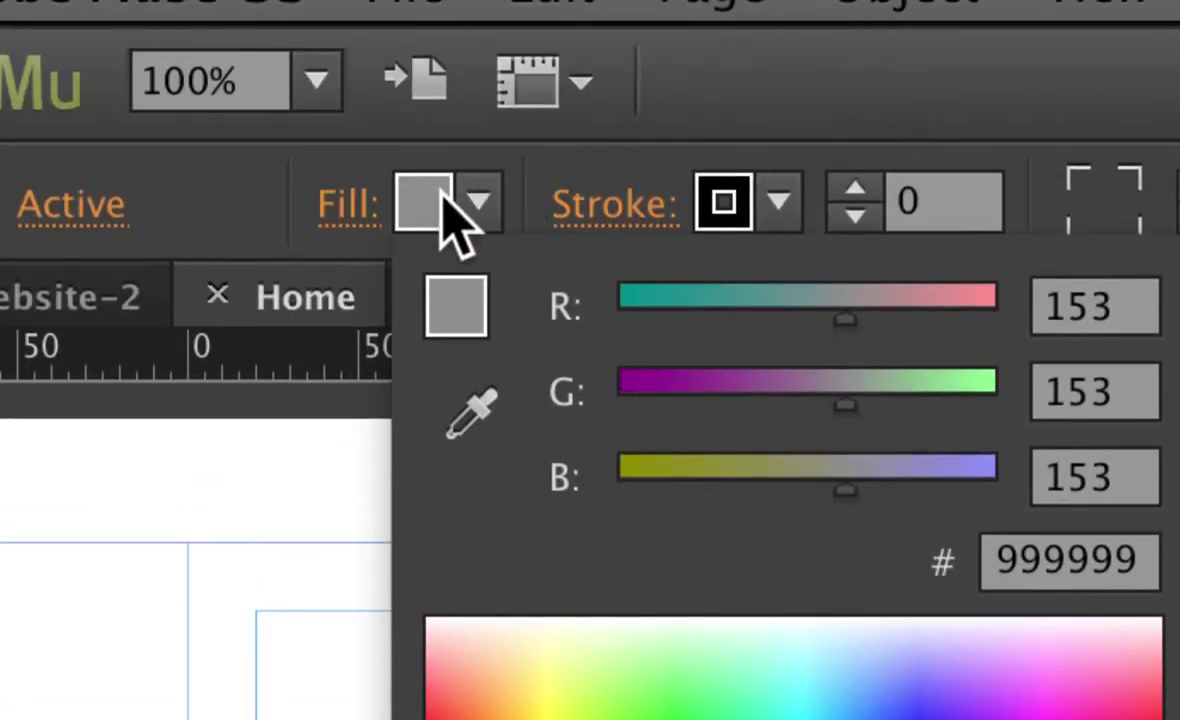
pyautogui.click(428, 55)
pyautogui.click(358, 212)
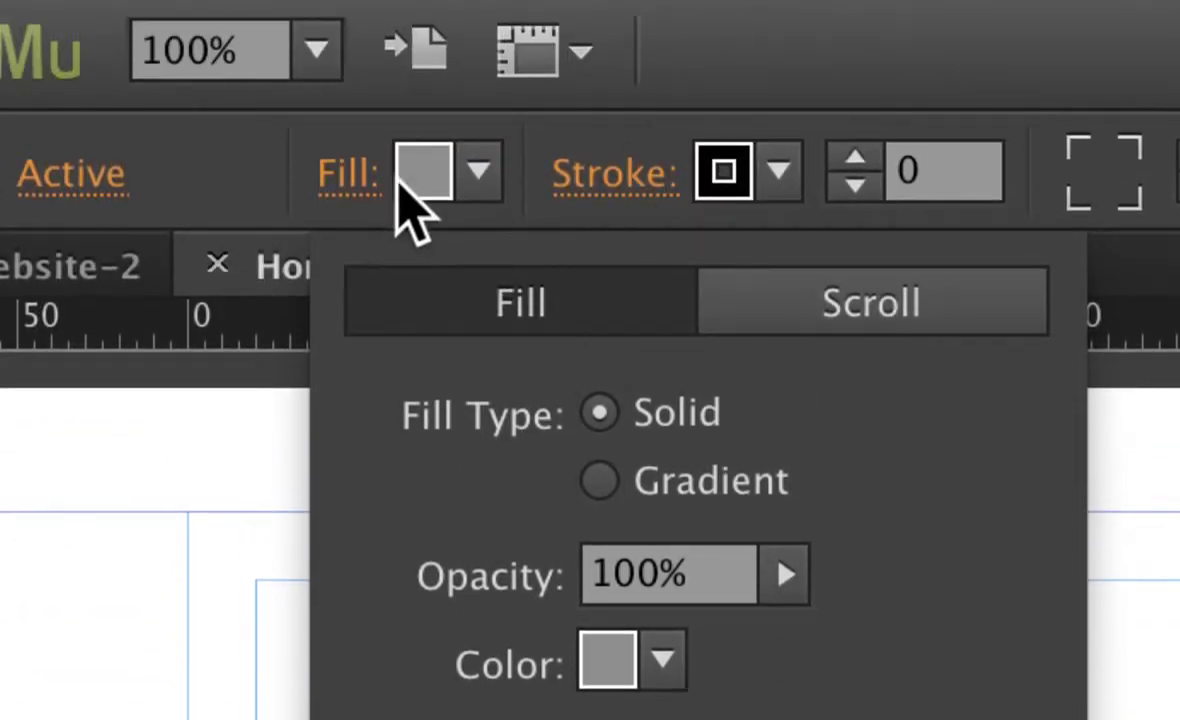
pyautogui.click(406, 175)
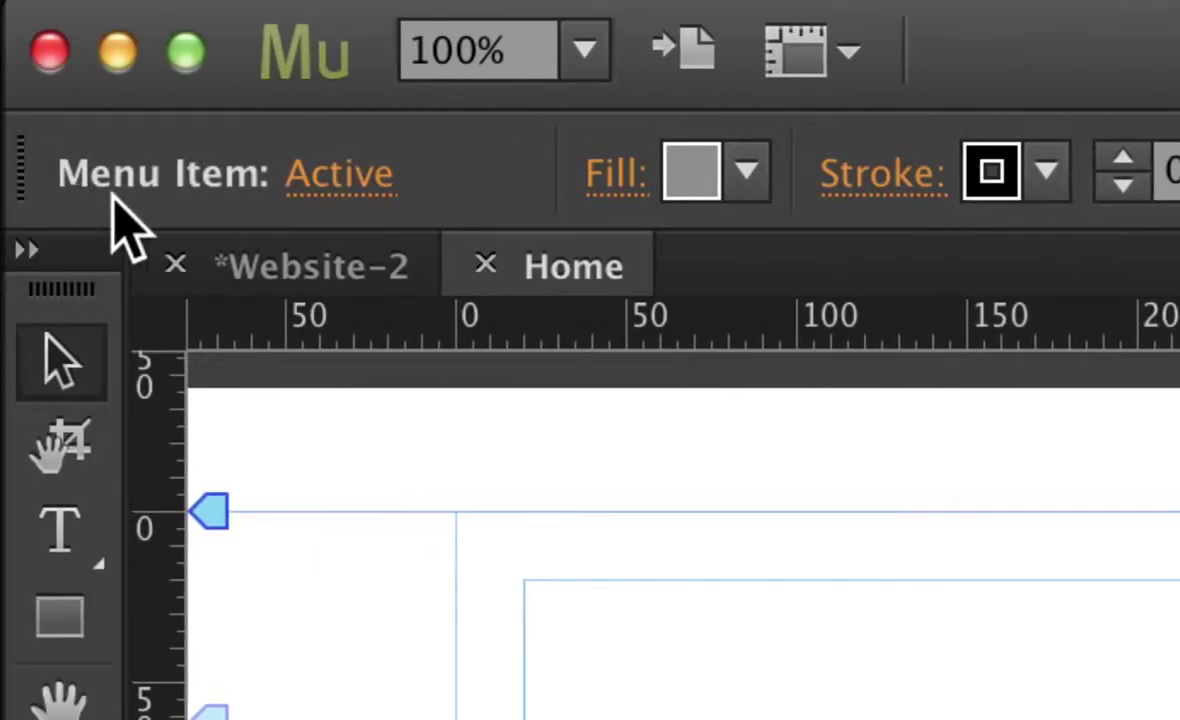
pyautogui.click(345, 200)
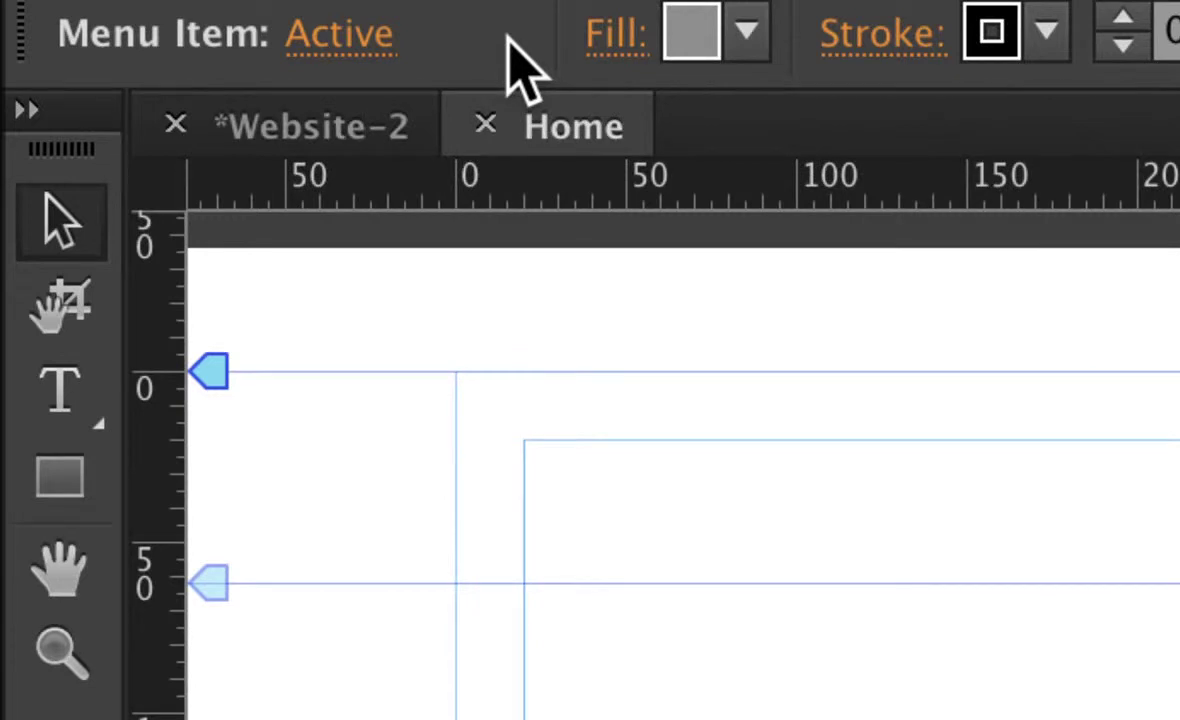
# Step: Fill the Home item's Active state with light blue #569AFF (R86 G154 B255)
pyautogui.click(692, 48)
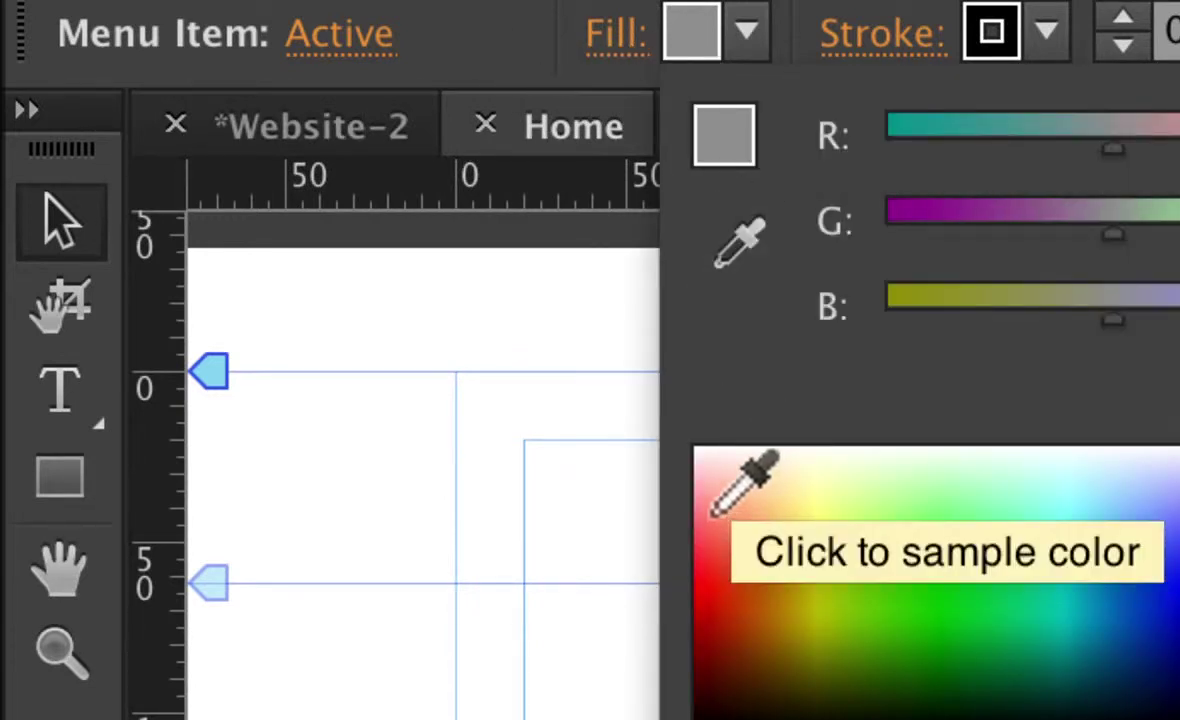
pyautogui.click(712, 514)
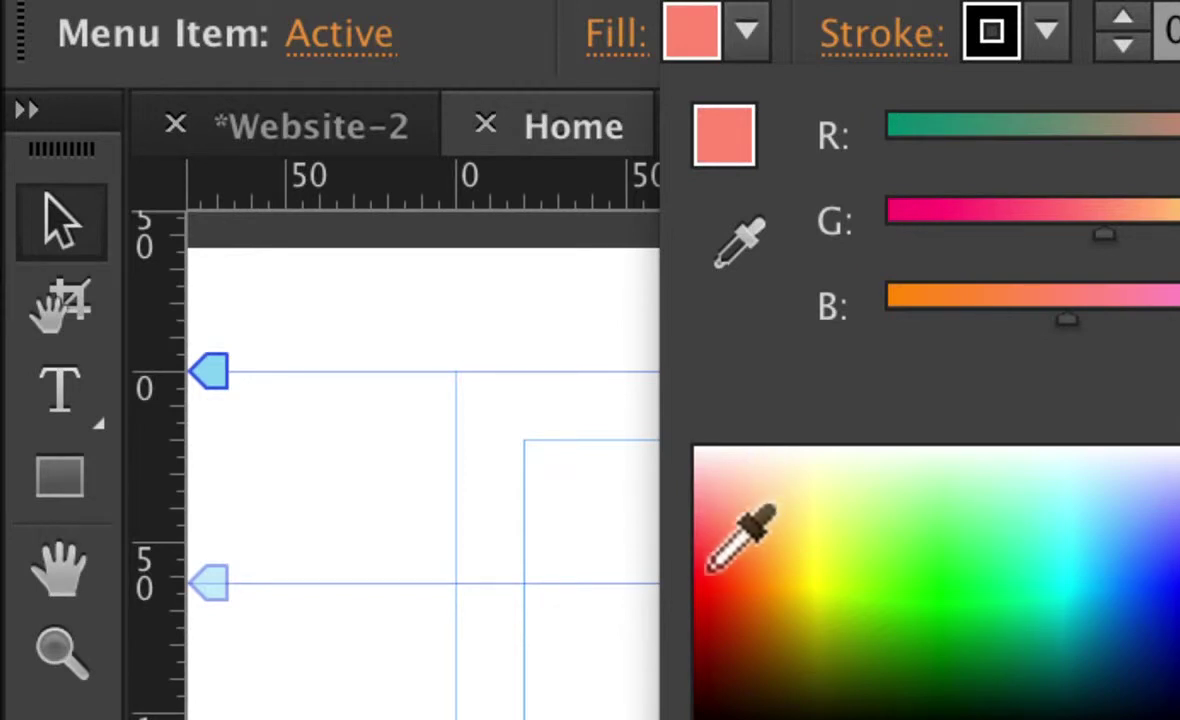
pyautogui.click(711, 556)
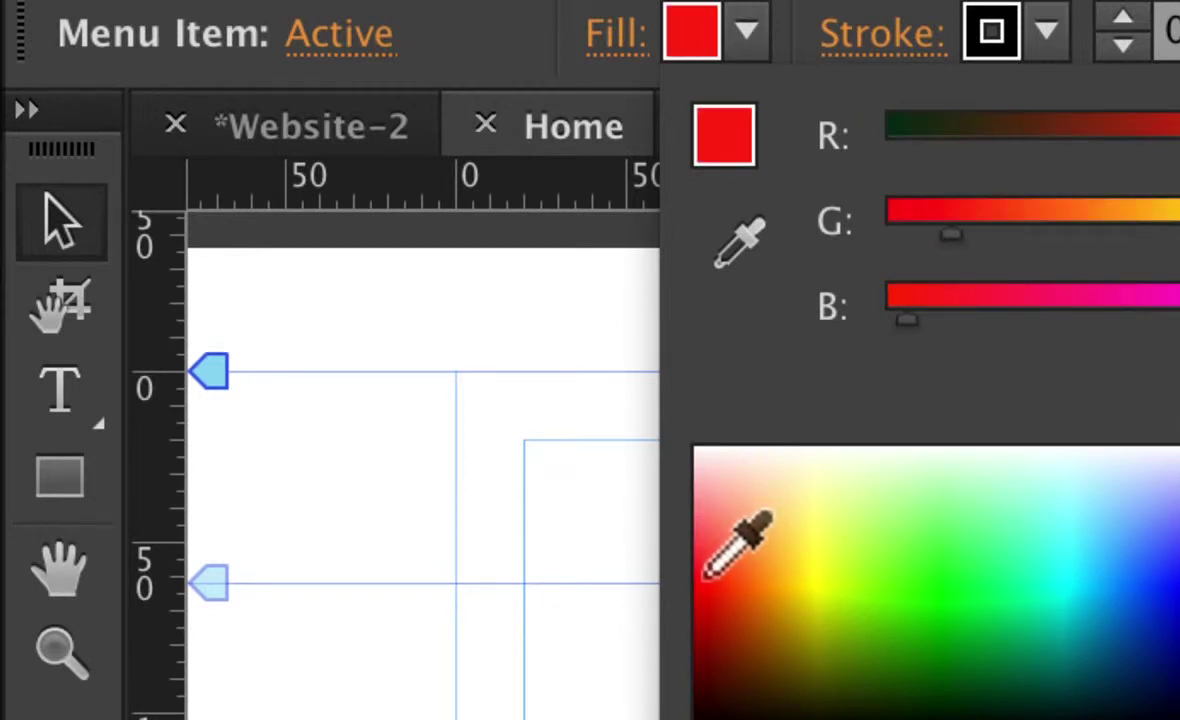
pyautogui.click(1128, 562)
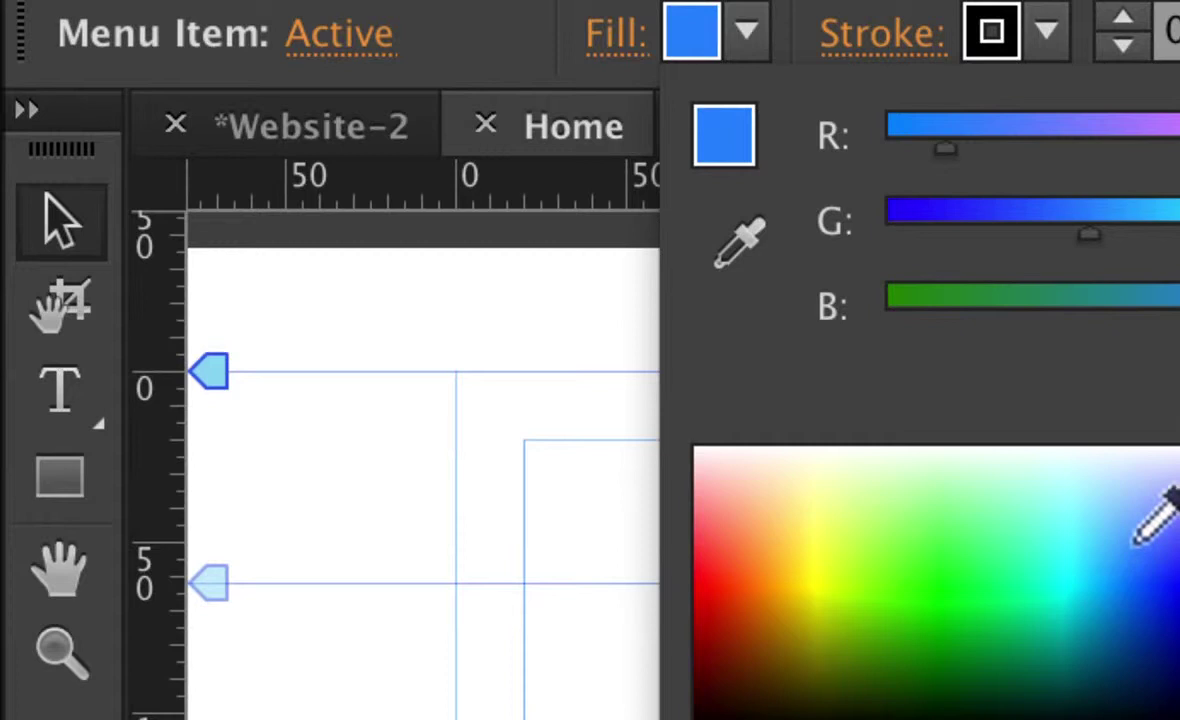
pyautogui.click(1132, 533)
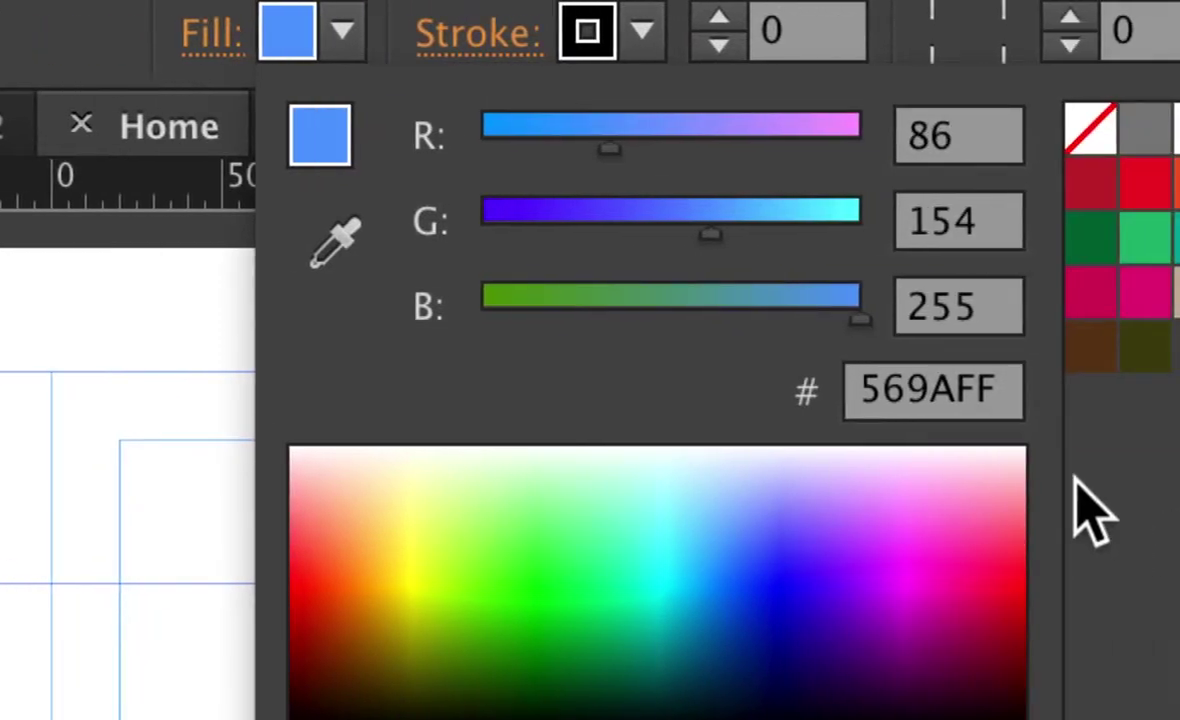
pyautogui.click(296, 58)
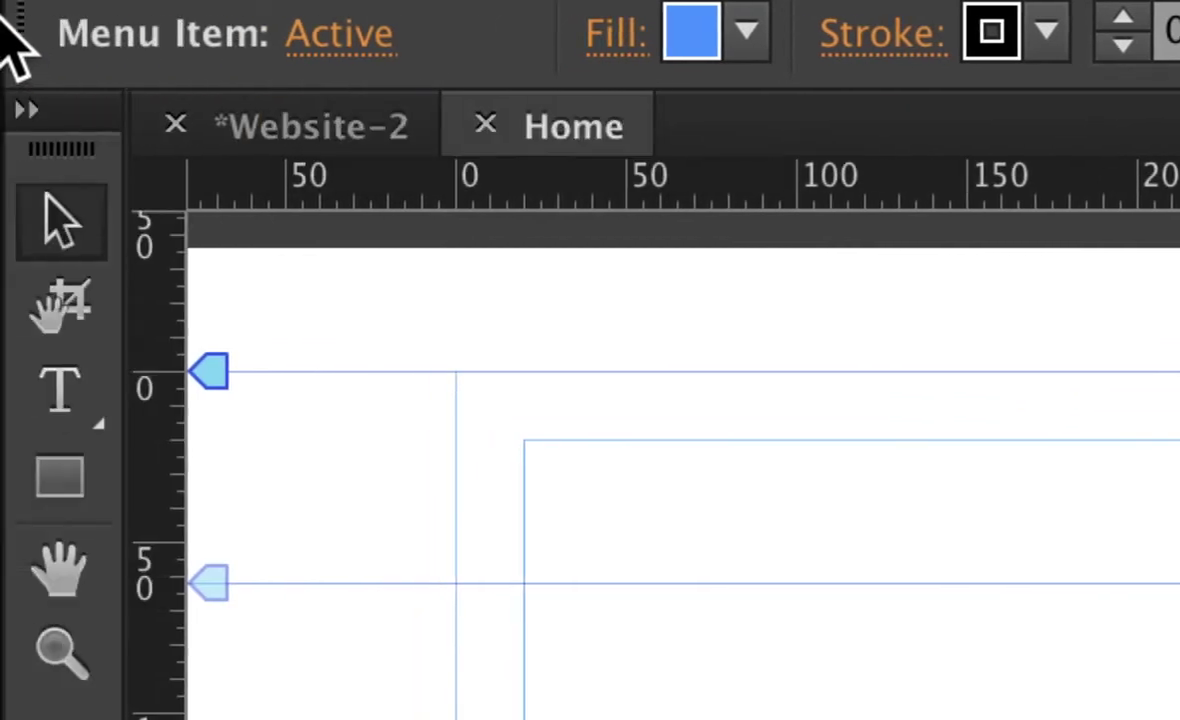
# Step: Switch the menu to its Normal state and give it a sky blue fill
pyautogui.click(339, 35)
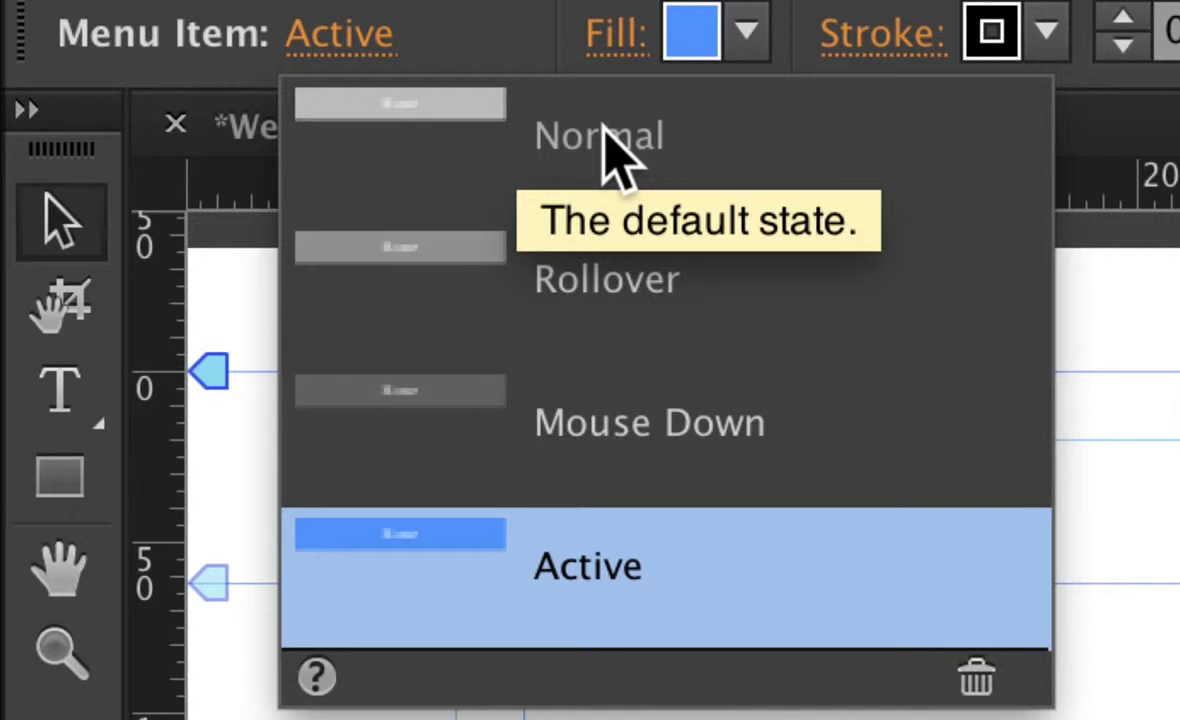
pyautogui.click(612, 160)
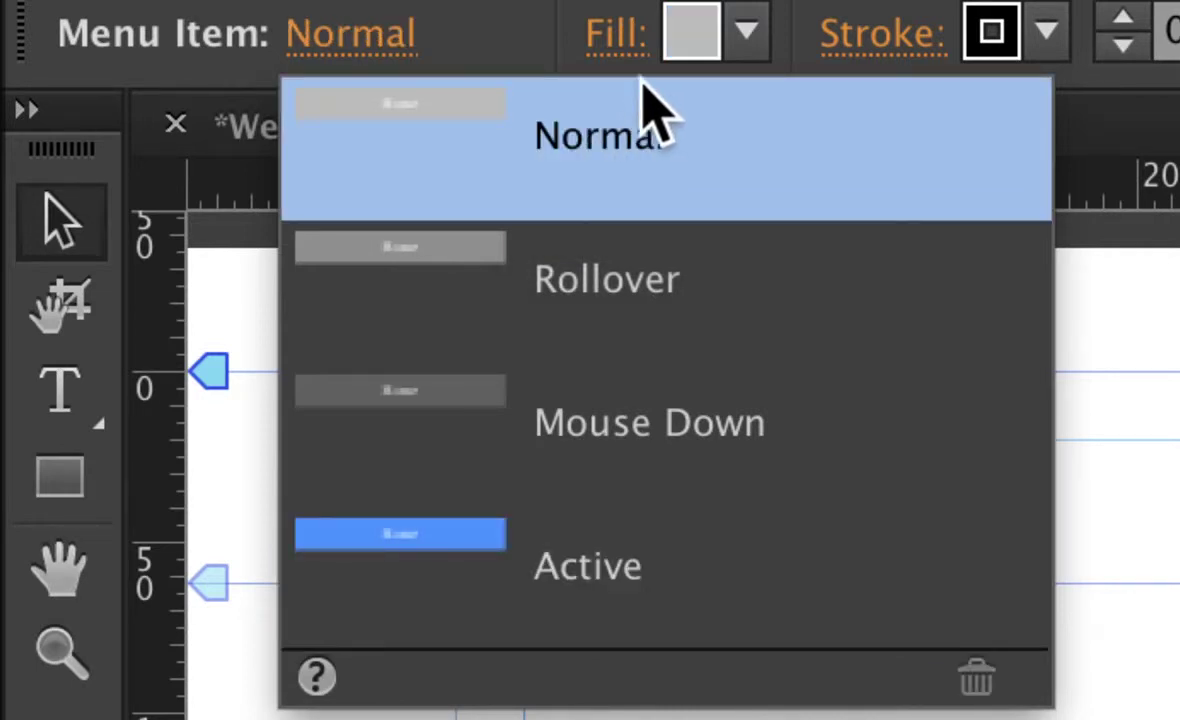
pyautogui.click(690, 40)
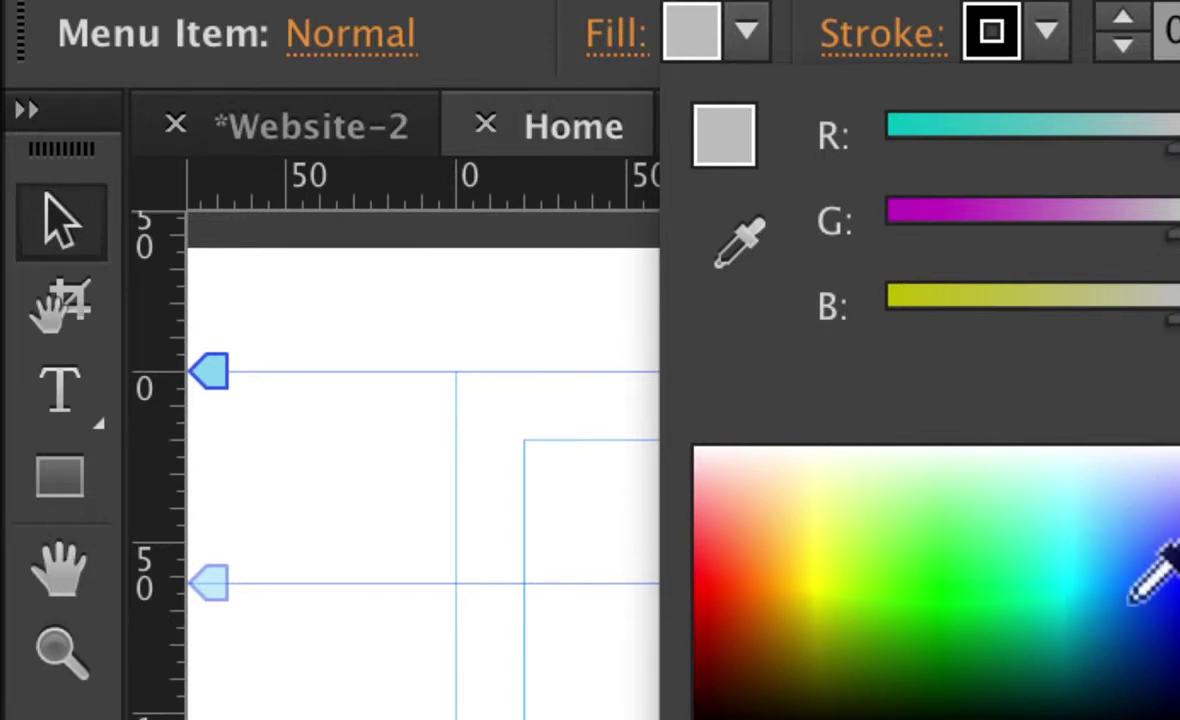
pyautogui.click(1131, 600)
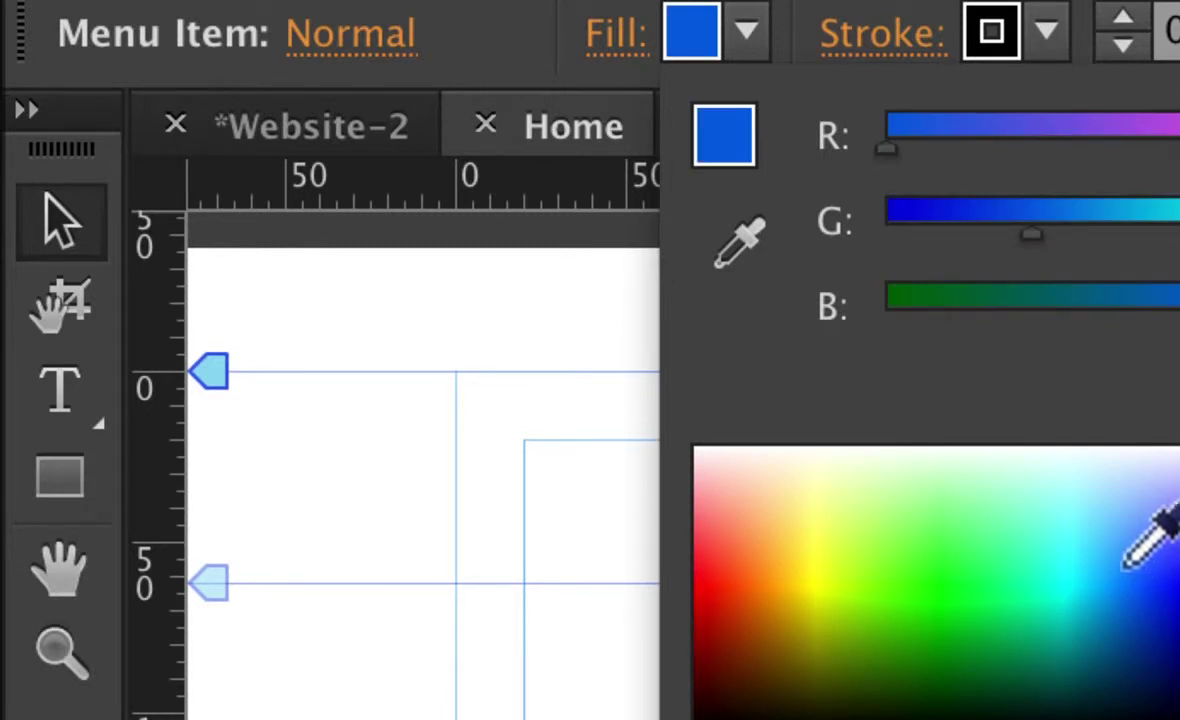
pyautogui.click(1106, 576)
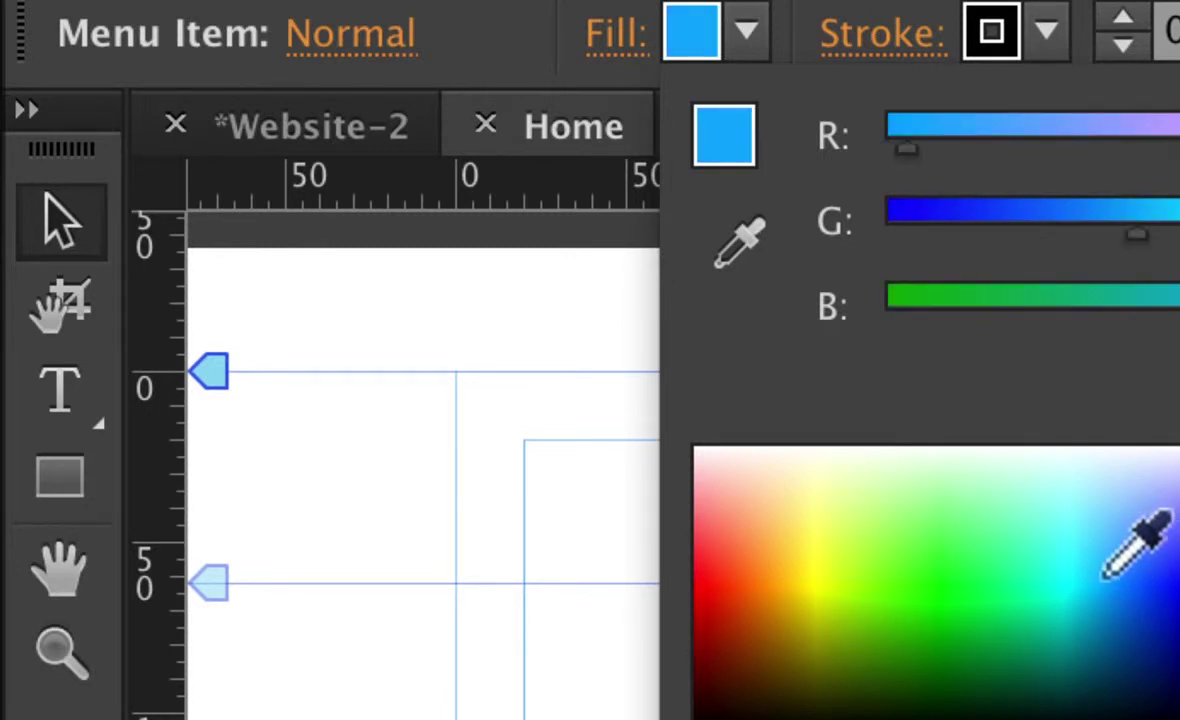
pyautogui.click(1110, 591)
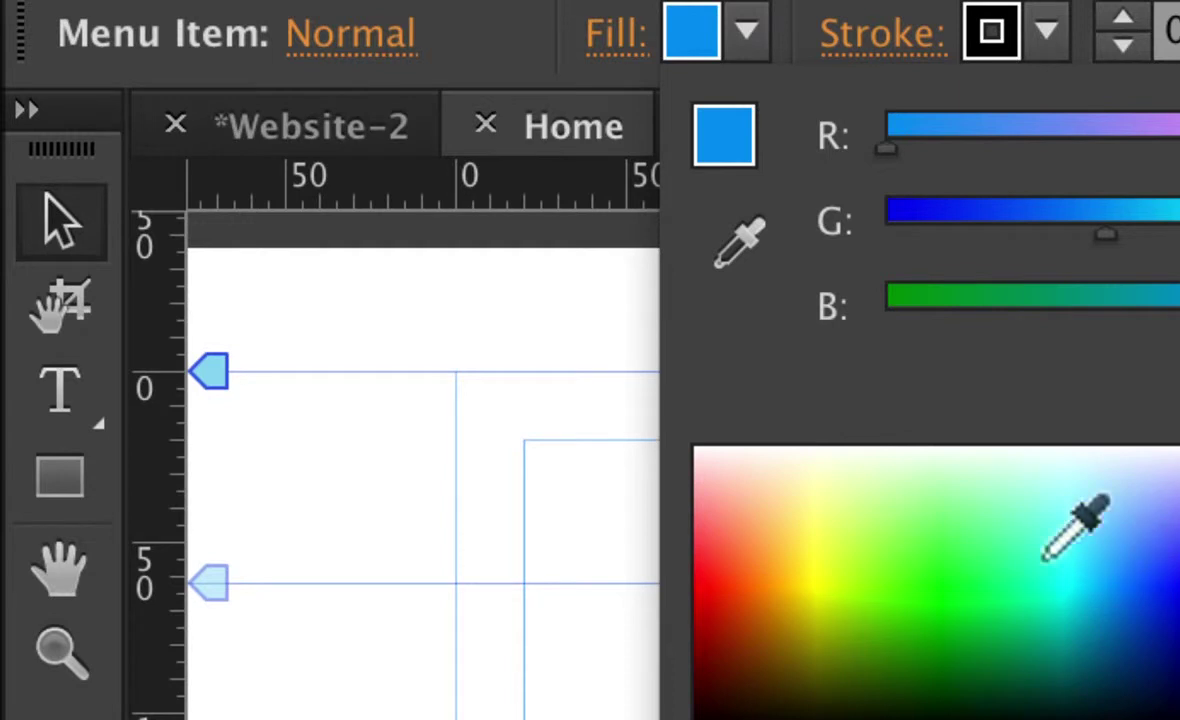
pyautogui.click(497, 47)
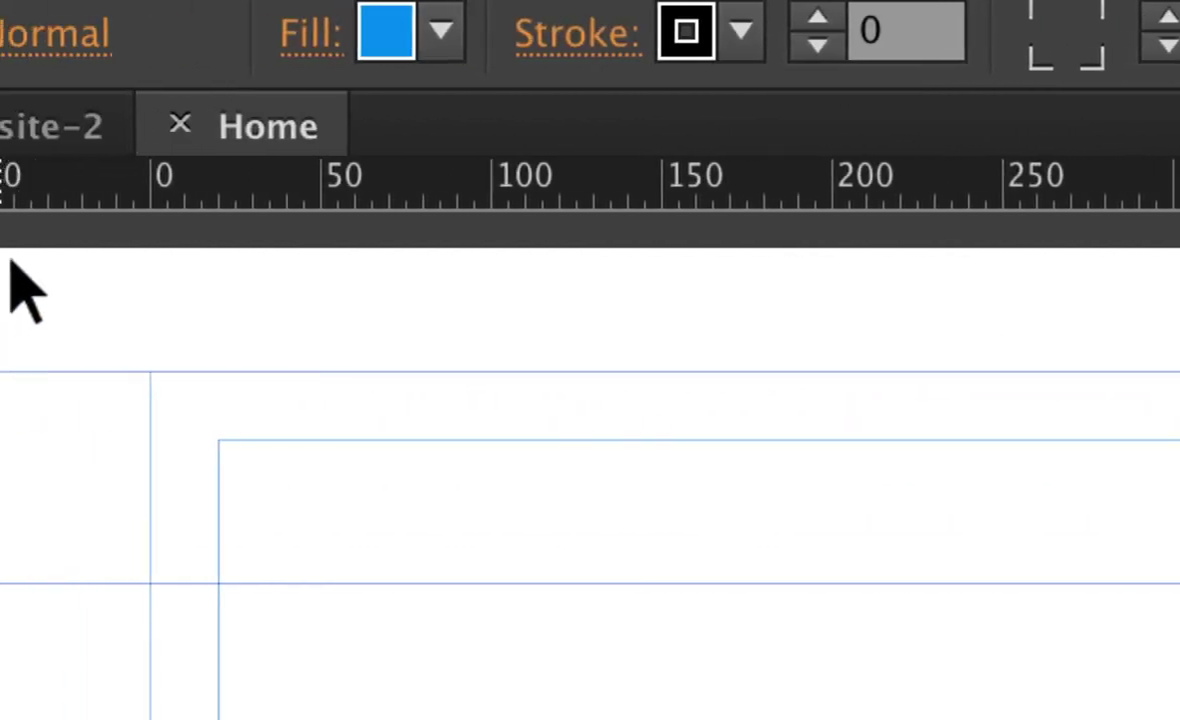
# Step: Change the Normal state fill to a brighter blue, settling on 0670FF
pyautogui.click(388, 38)
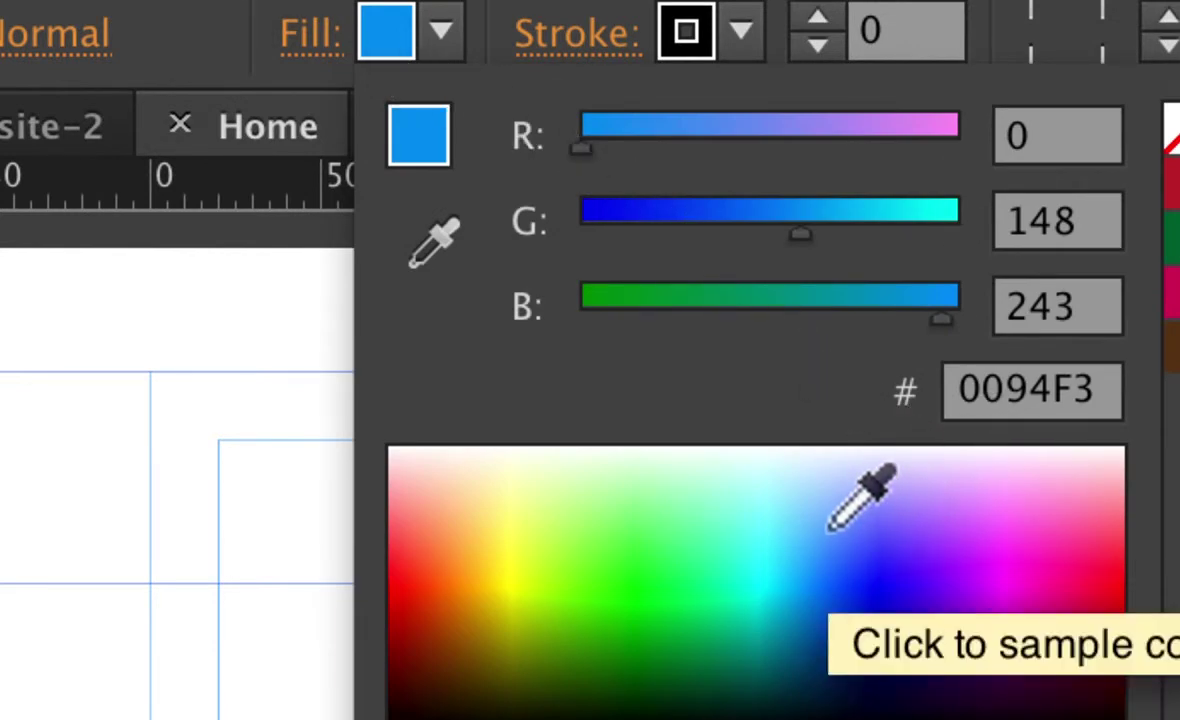
pyautogui.click(850, 556)
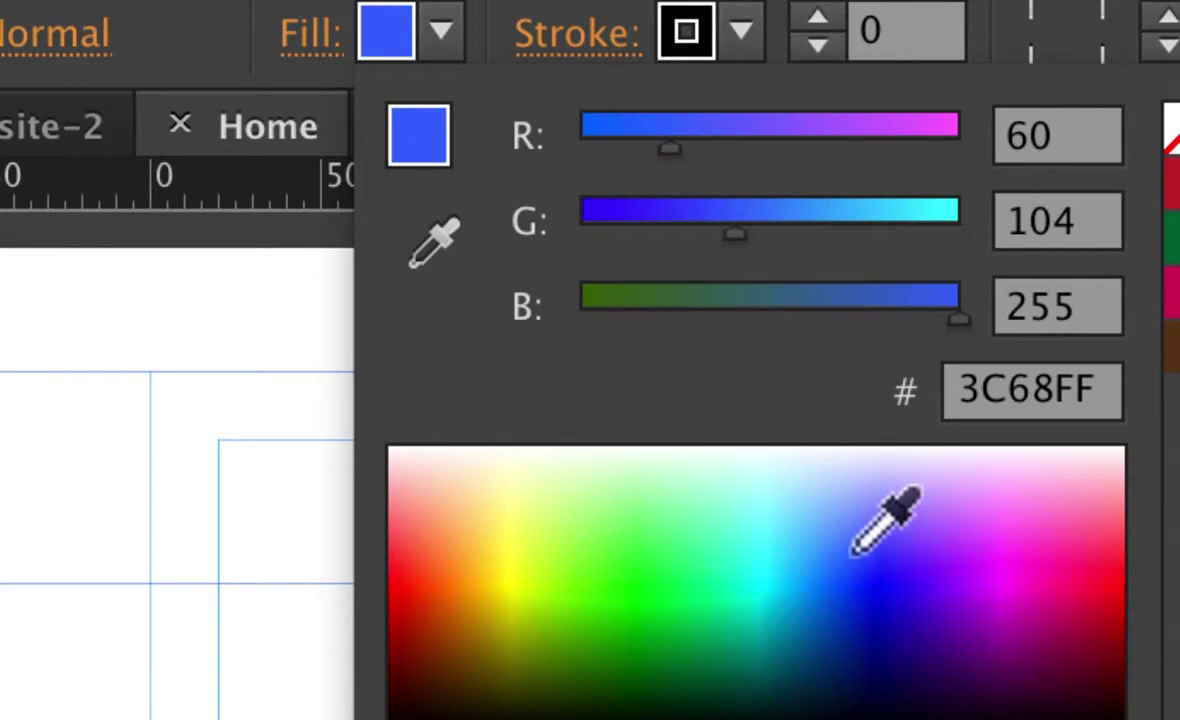
pyautogui.click(851, 563)
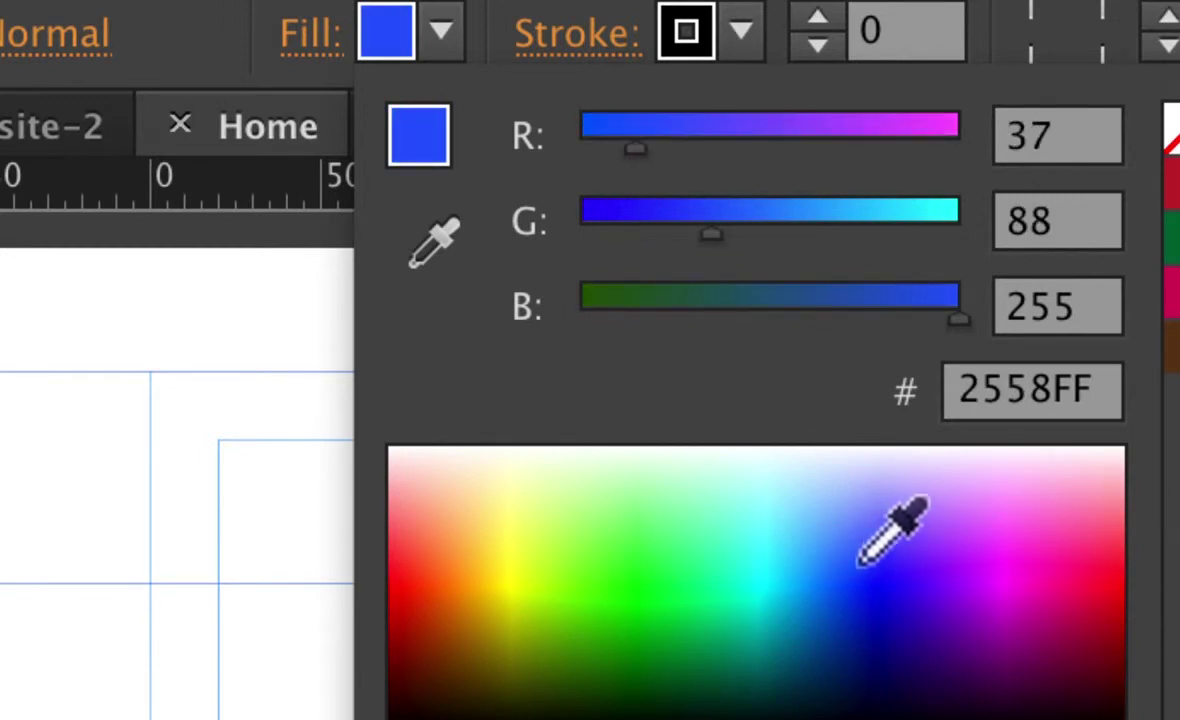
pyautogui.click(829, 568)
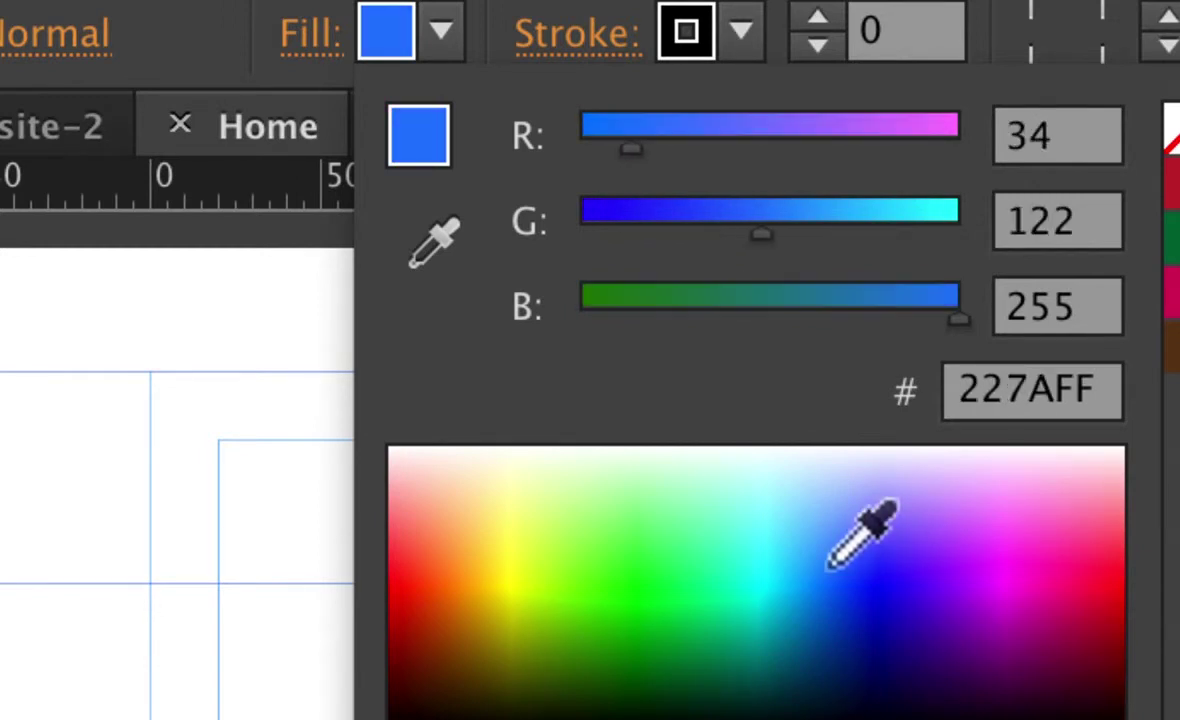
pyautogui.click(826, 578)
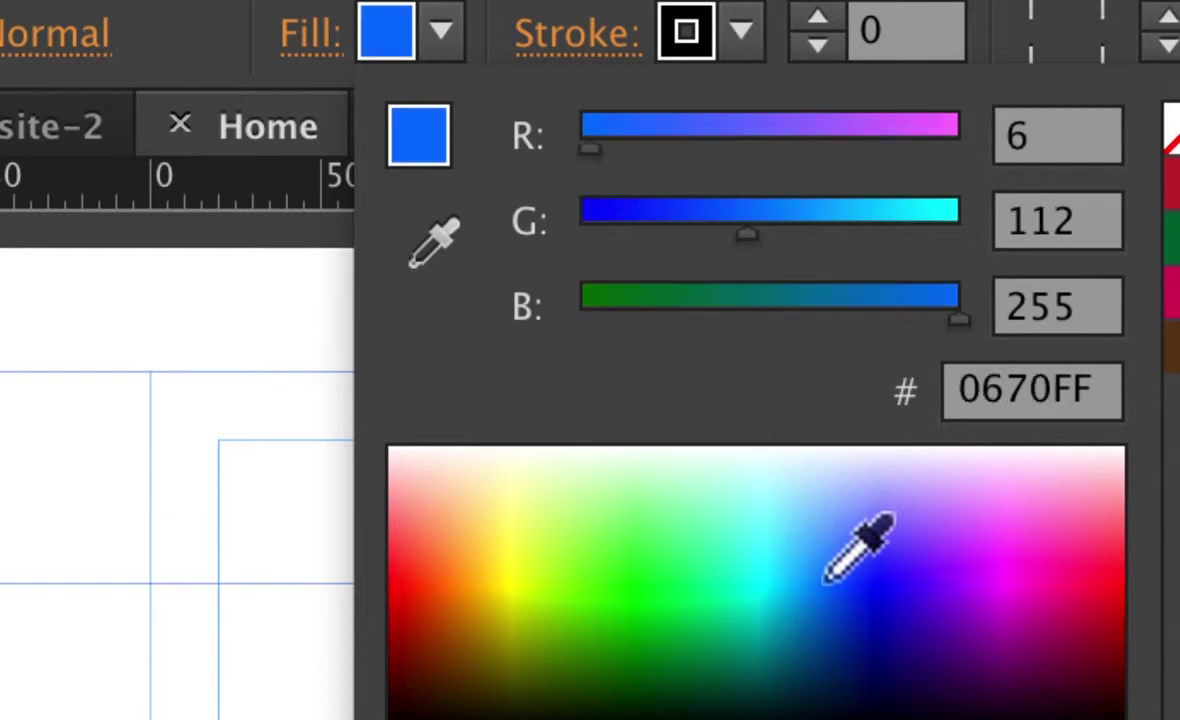
pyautogui.click(393, 40)
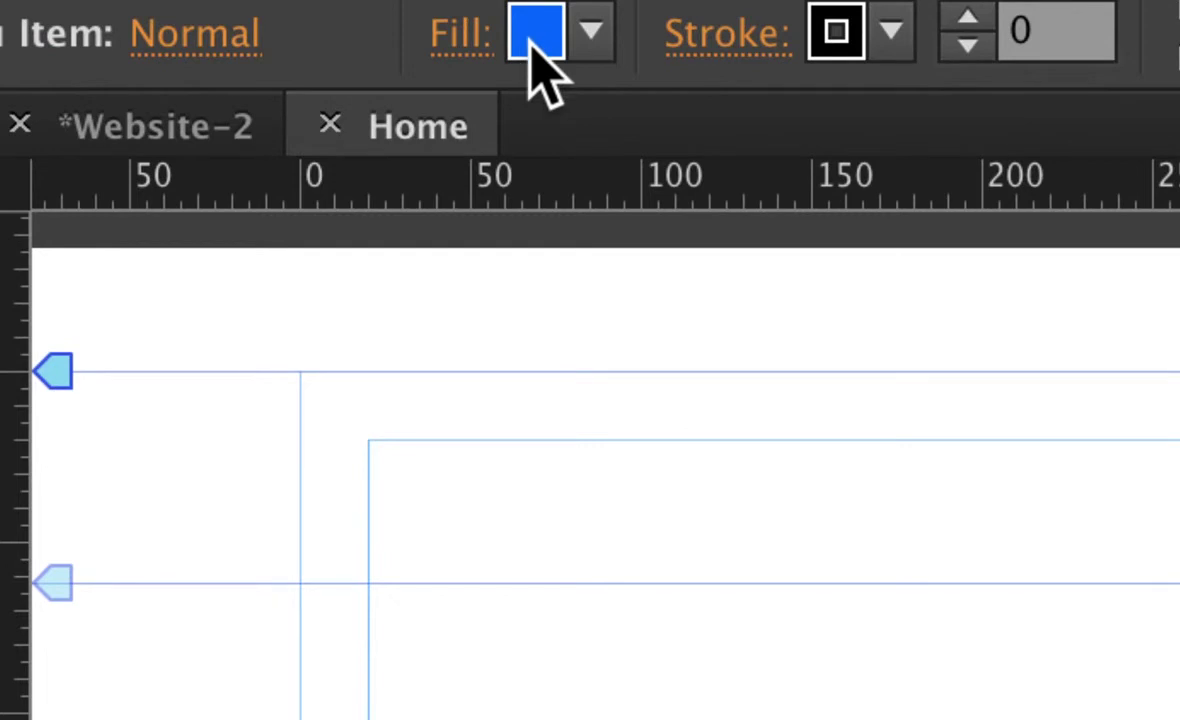
# Step: Lighten the Normal state fill to a pale blue (88B…)
pyautogui.click(340, 42)
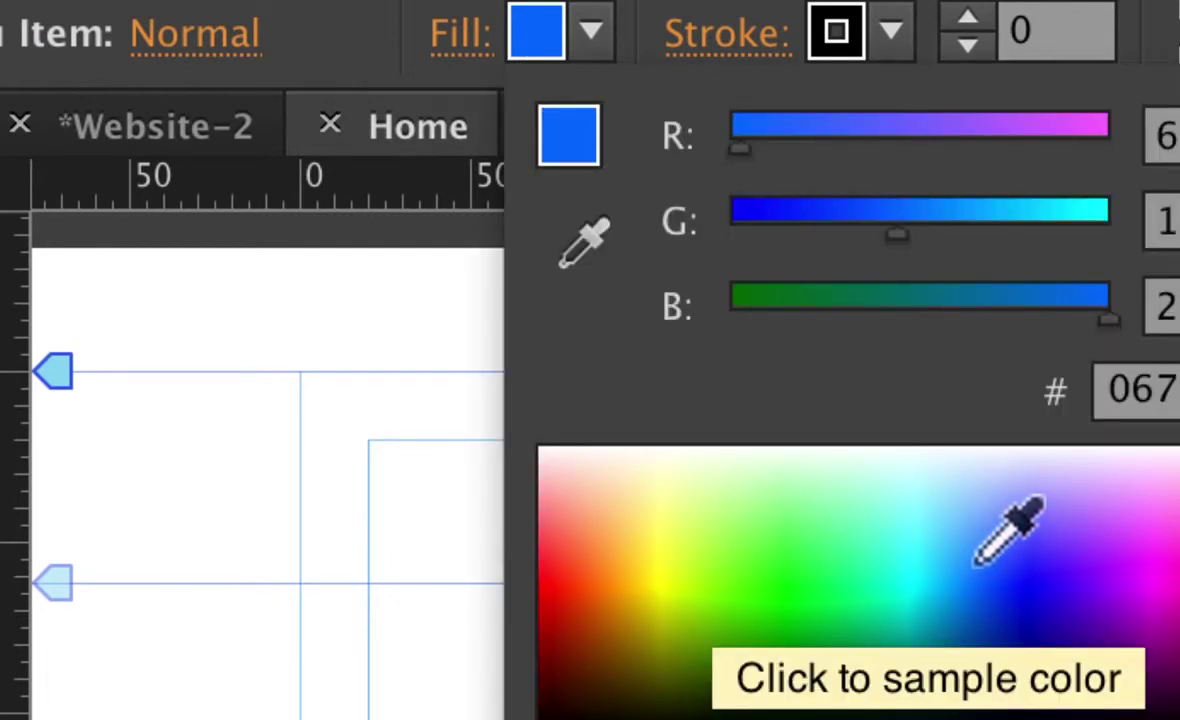
pyautogui.click(1002, 480)
pyautogui.click(984, 508)
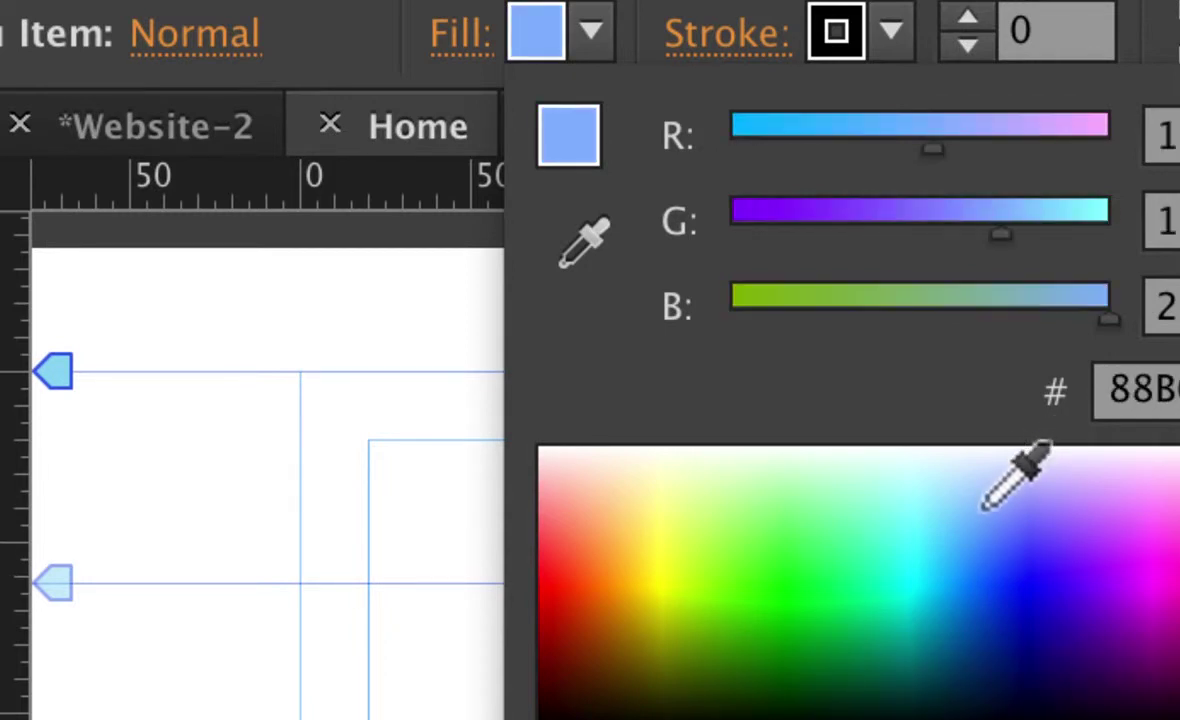
pyautogui.click(543, 50)
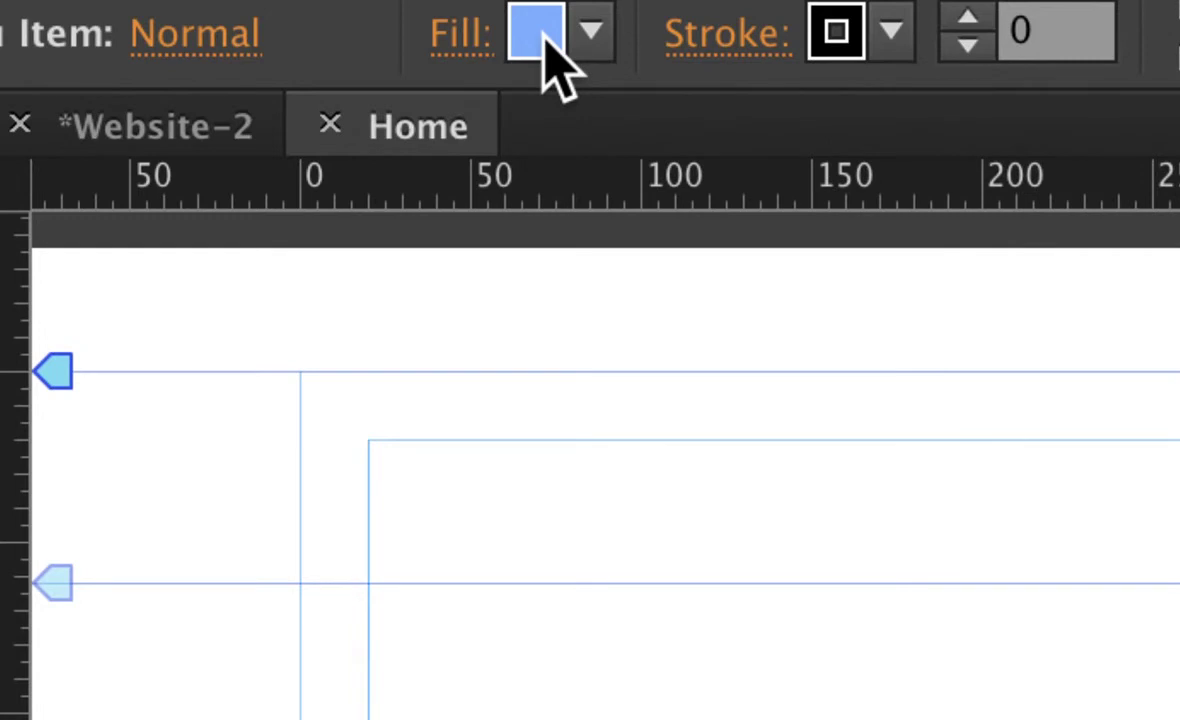
# Step: Deselect the menu to view Home in deeper blue beside the pale blue About
pyautogui.moveTo(1013, 409); pyautogui.dragTo(1175, 522)
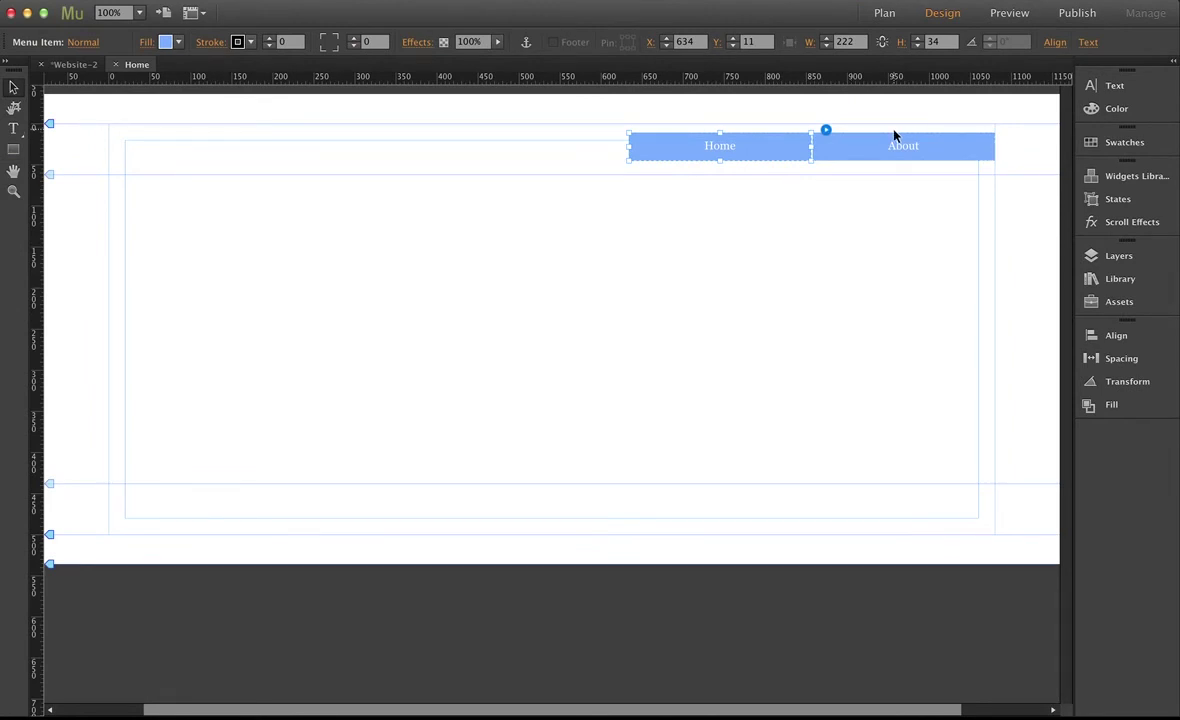
pyautogui.click(708, 277)
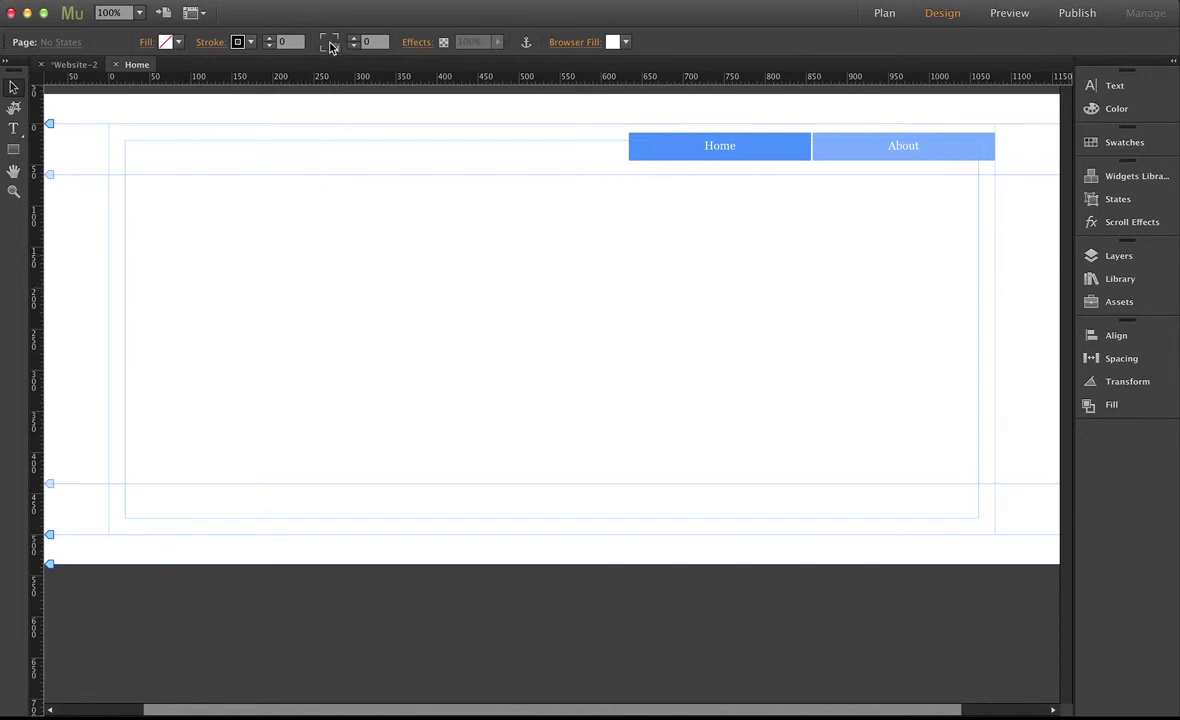
pyautogui.click(287, 2)
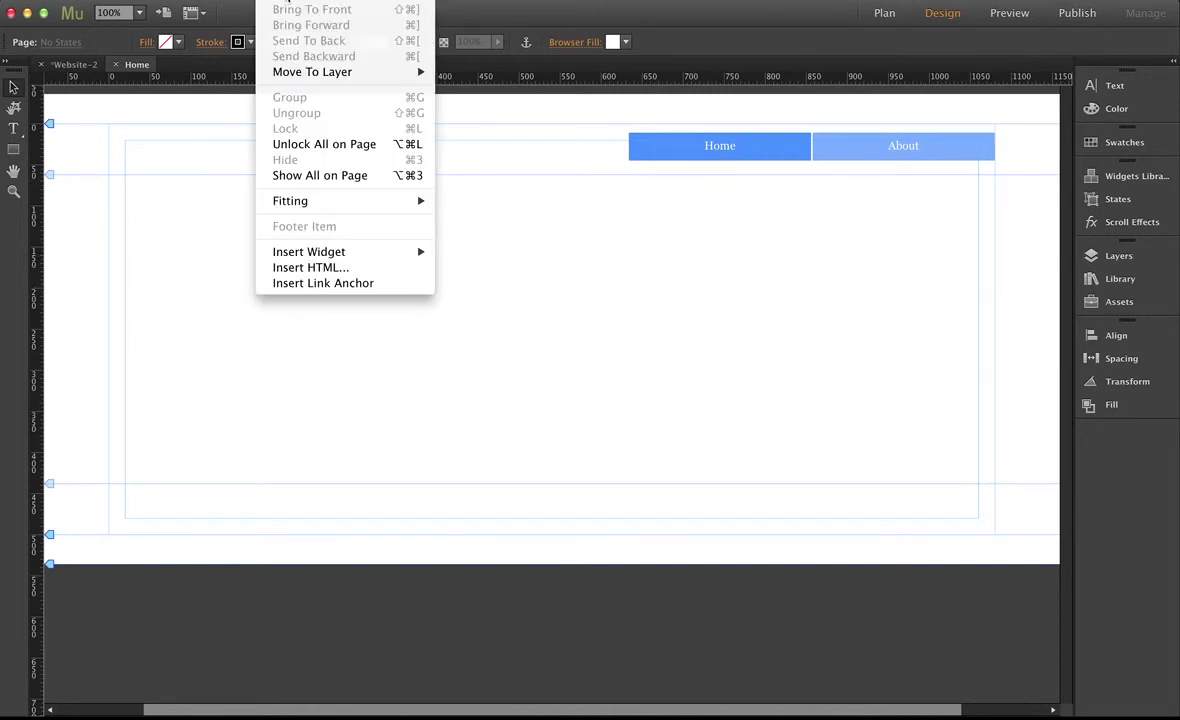
pyautogui.moveTo(239, 1)
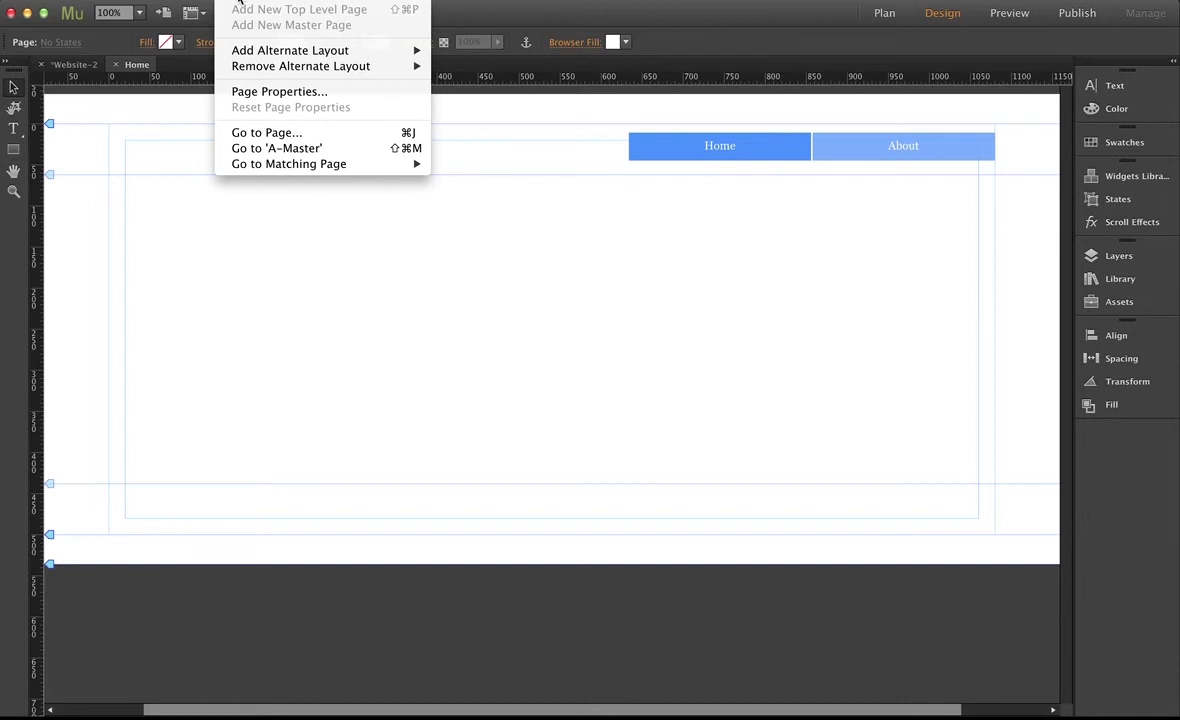
pyautogui.click(238, 91)
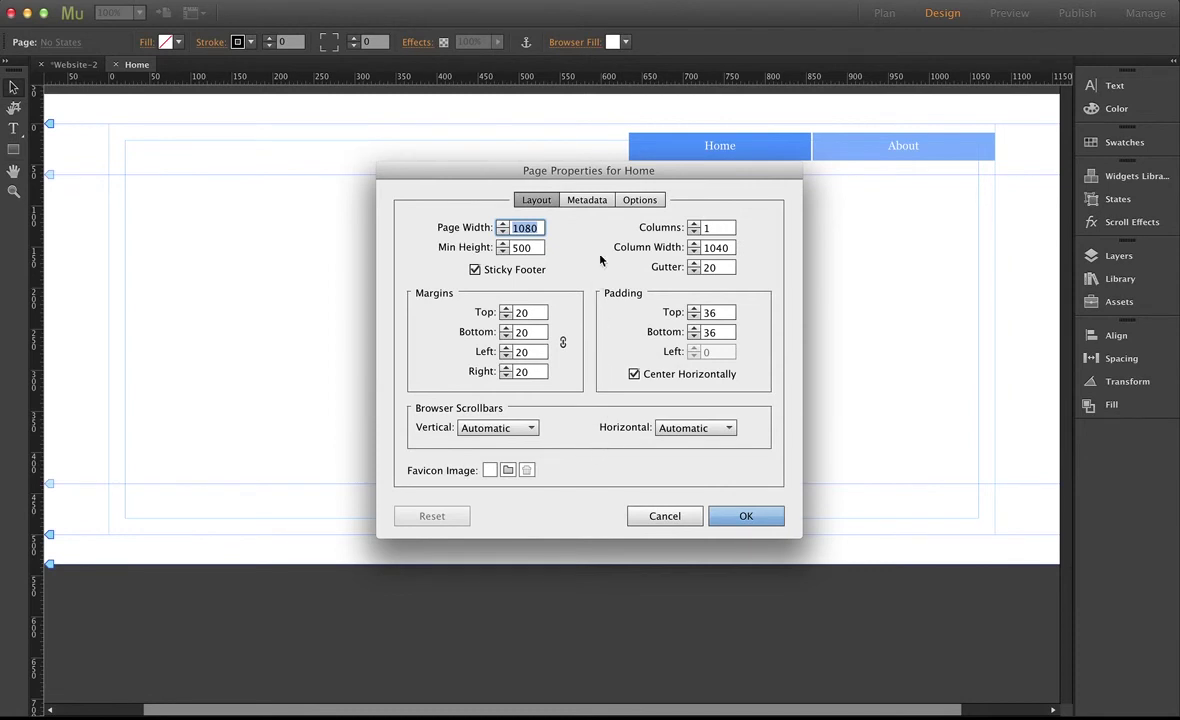
pyautogui.click(642, 201)
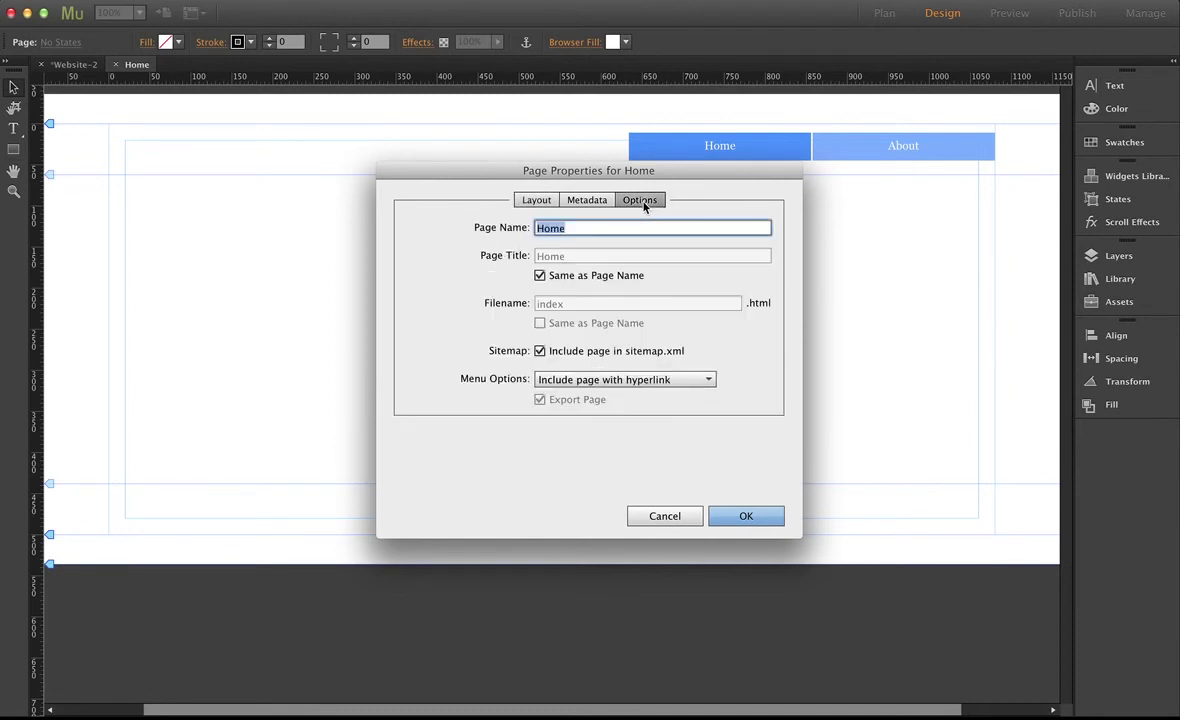
pyautogui.click(578, 202)
pyautogui.click(537, 202)
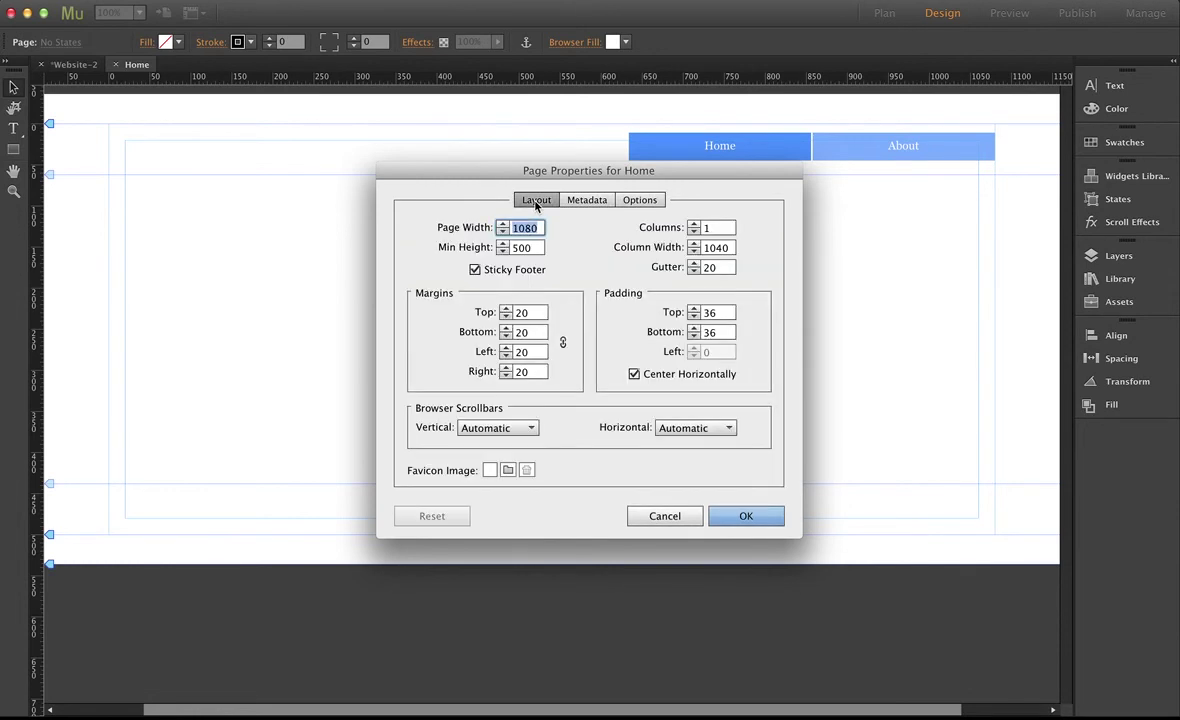
pyautogui.click(664, 517)
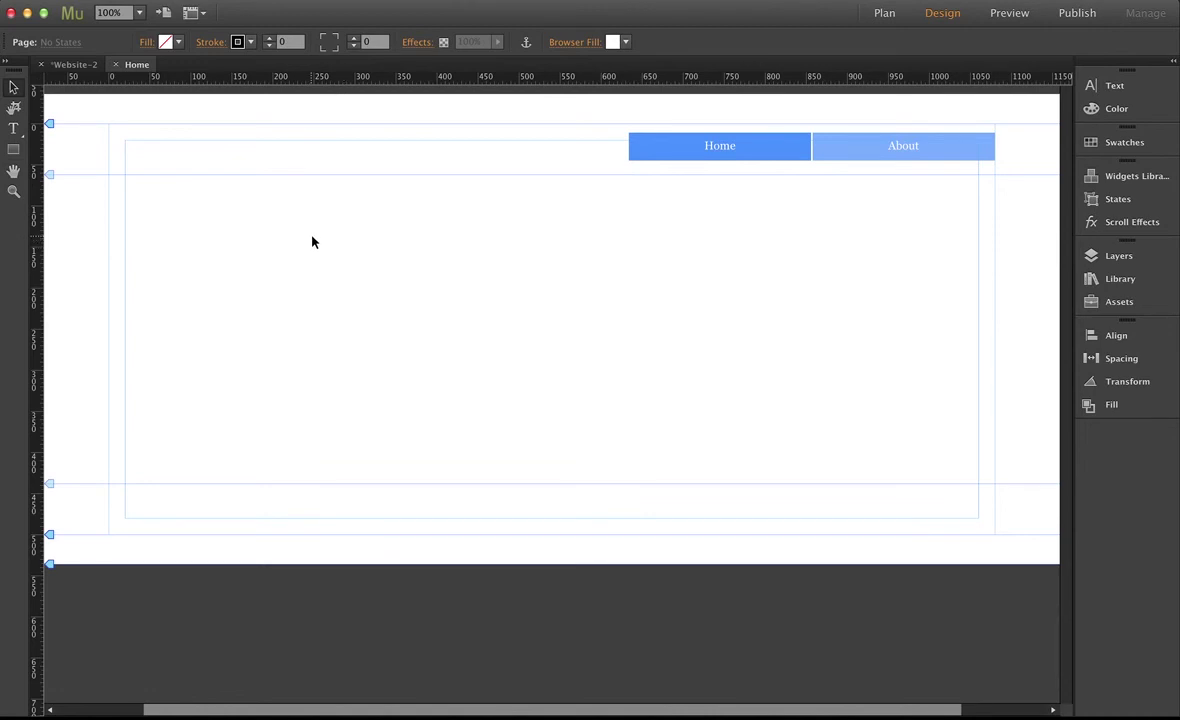
# Step: Set the Browser Fill behind the page to a near-black navy, 00000E
pyautogui.click(611, 43)
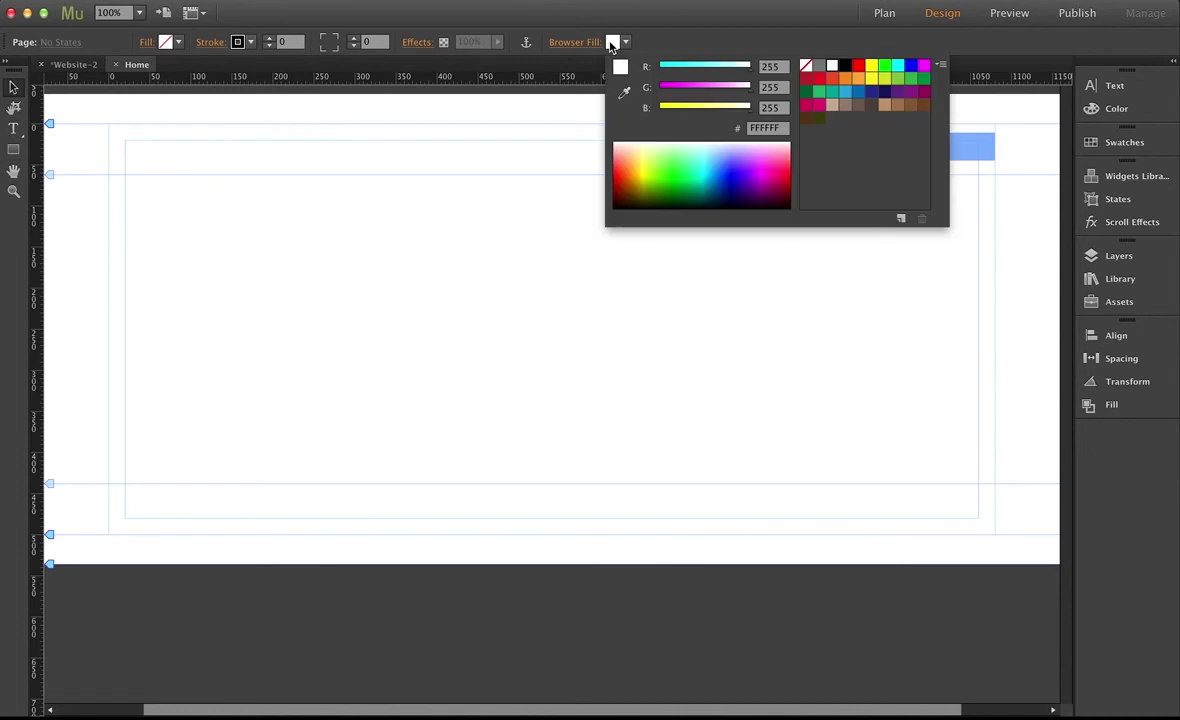
pyautogui.click(700, 196)
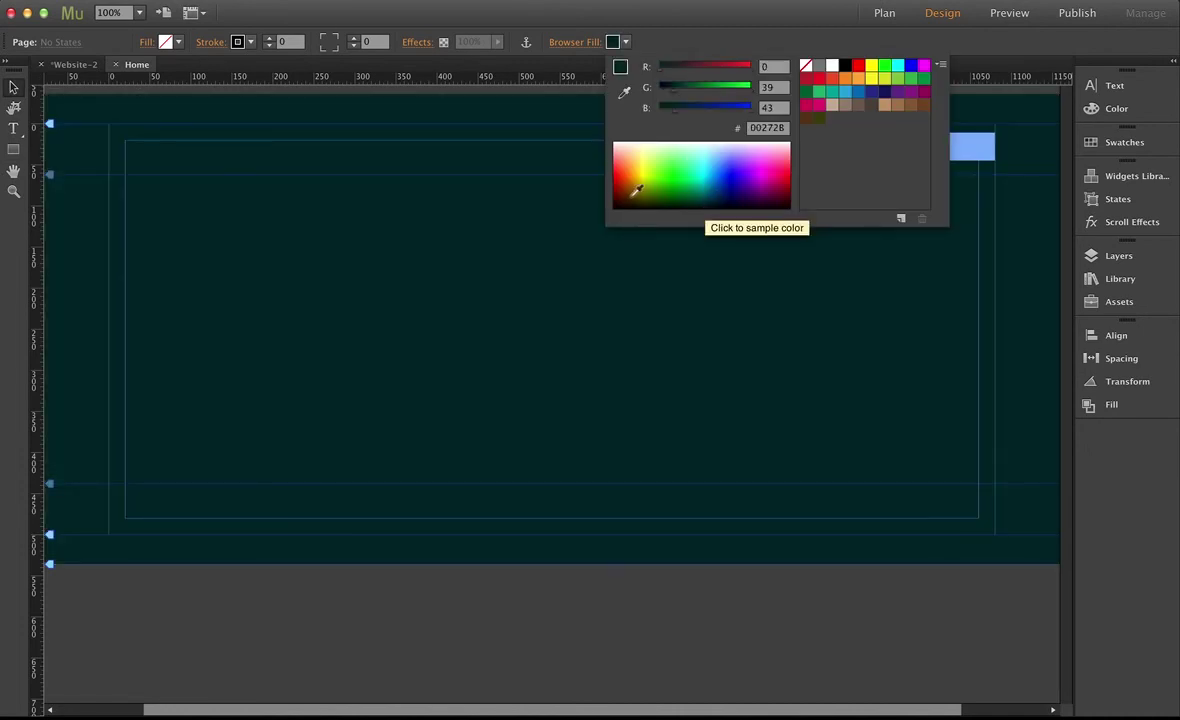
pyautogui.click(820, 67)
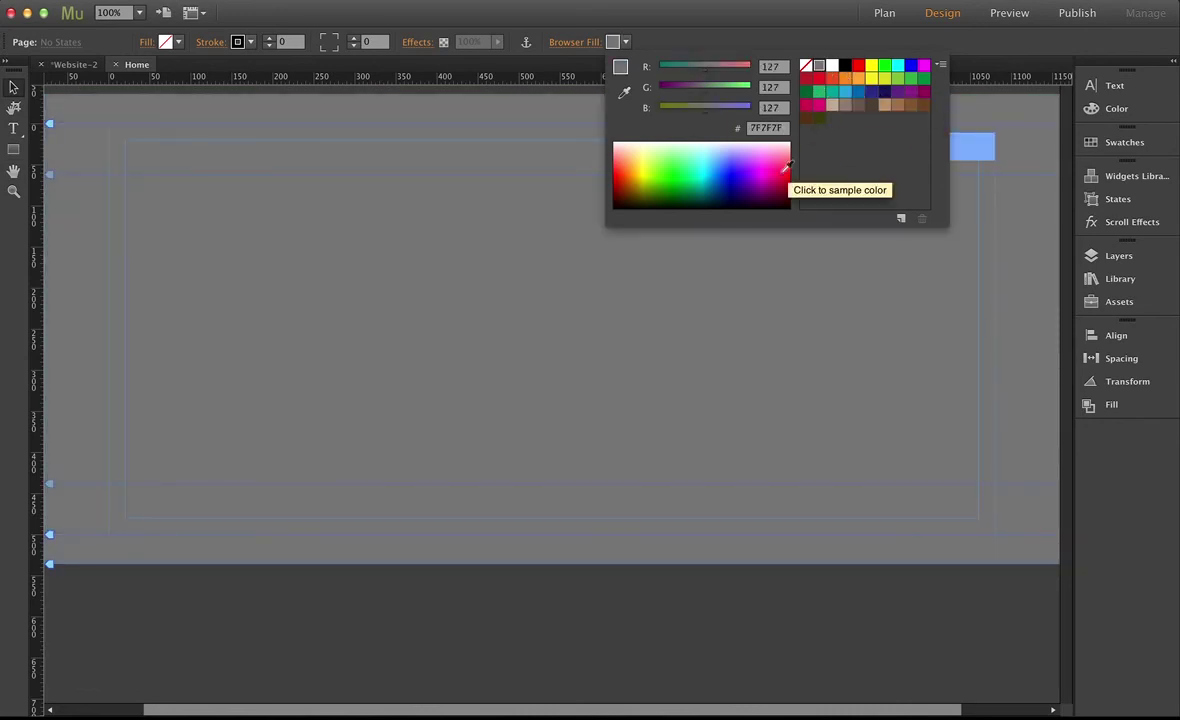
pyautogui.click(735, 196)
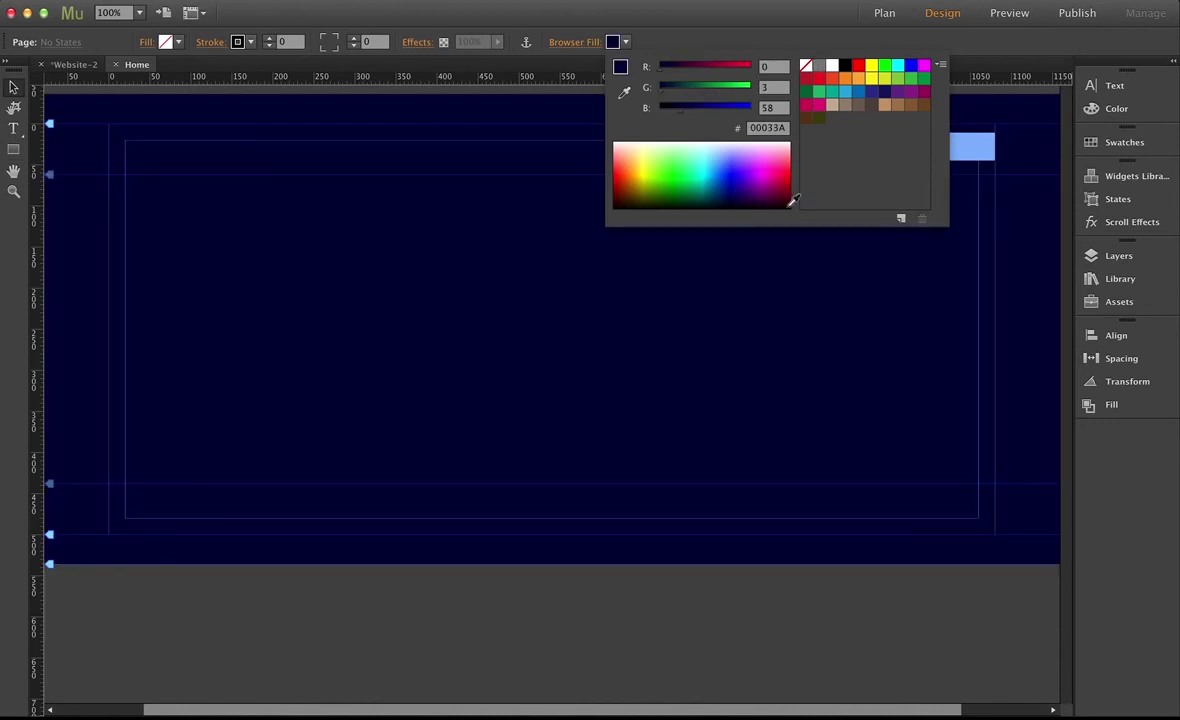
pyautogui.click(789, 204)
pyautogui.moveTo(789, 204); pyautogui.dragTo(745, 203)
pyautogui.click(629, 283)
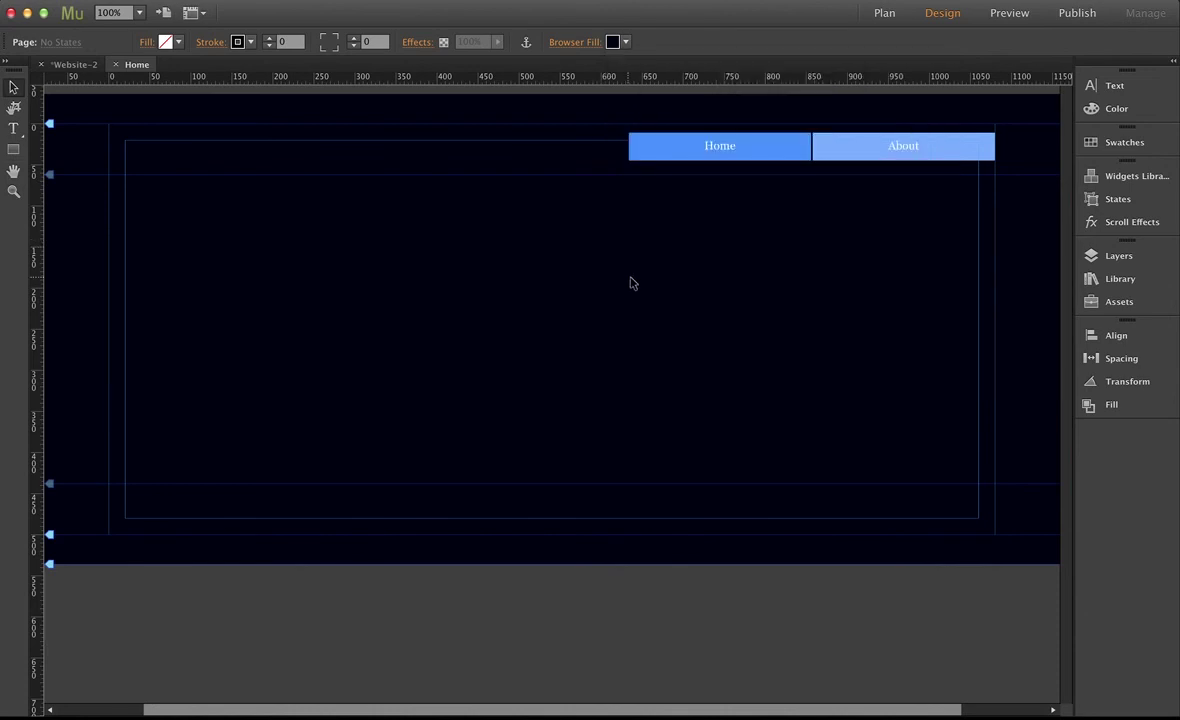